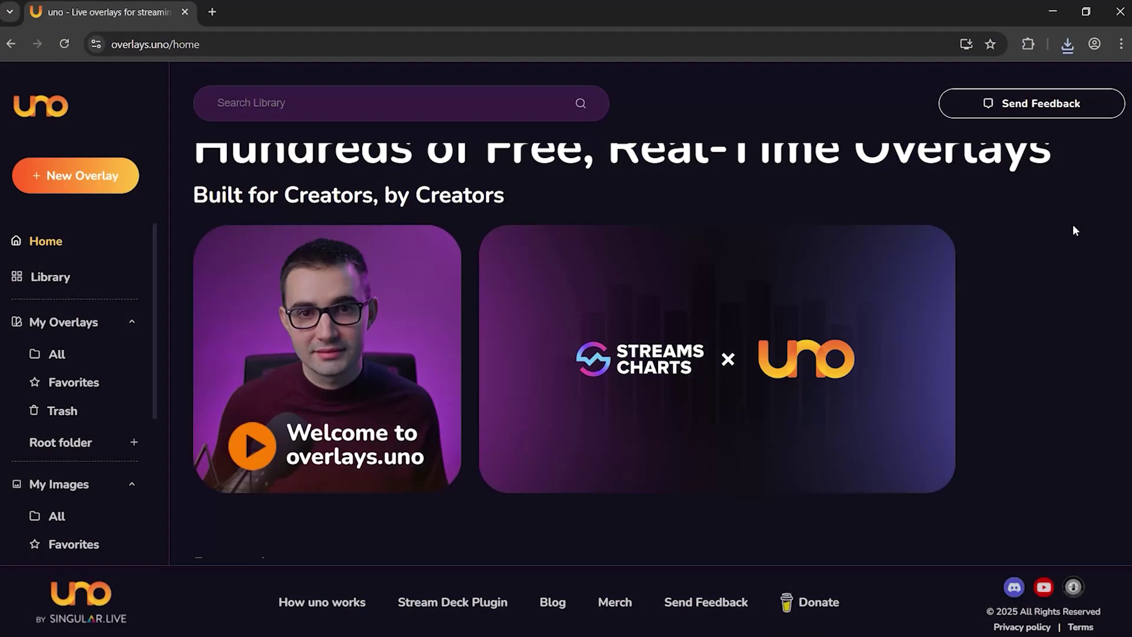
Step: Find Stream Pack Two Box - Study in the Library via a 'video box' search and add it to My Overlays
scroll(590, 254, "down", 10)
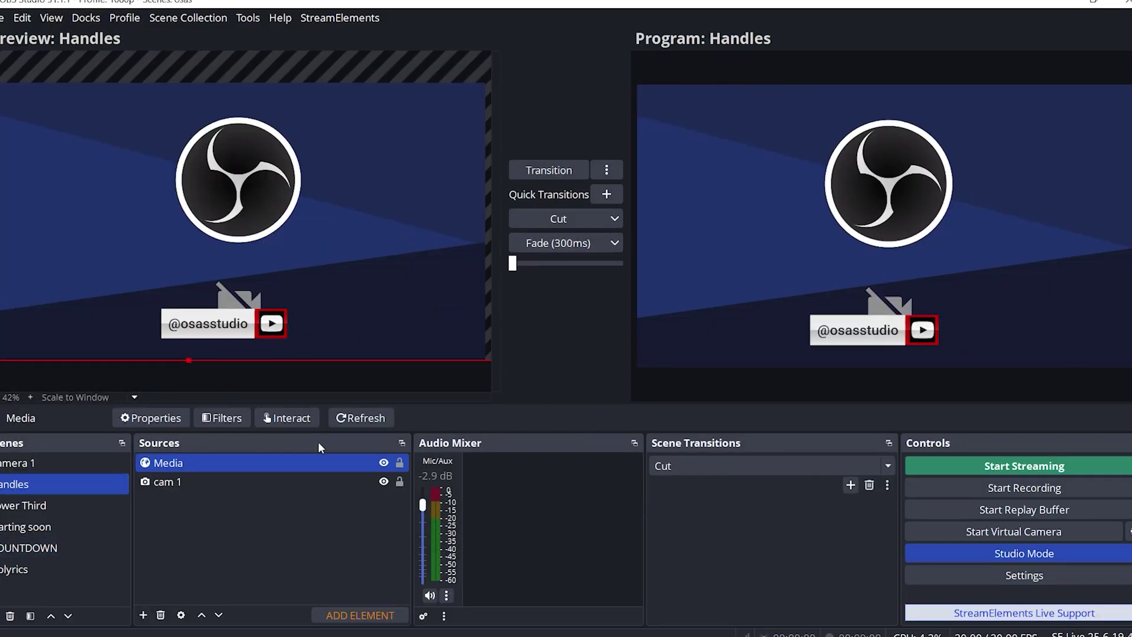
right_click(325, 389)
scroll(740, 371, "down", 5)
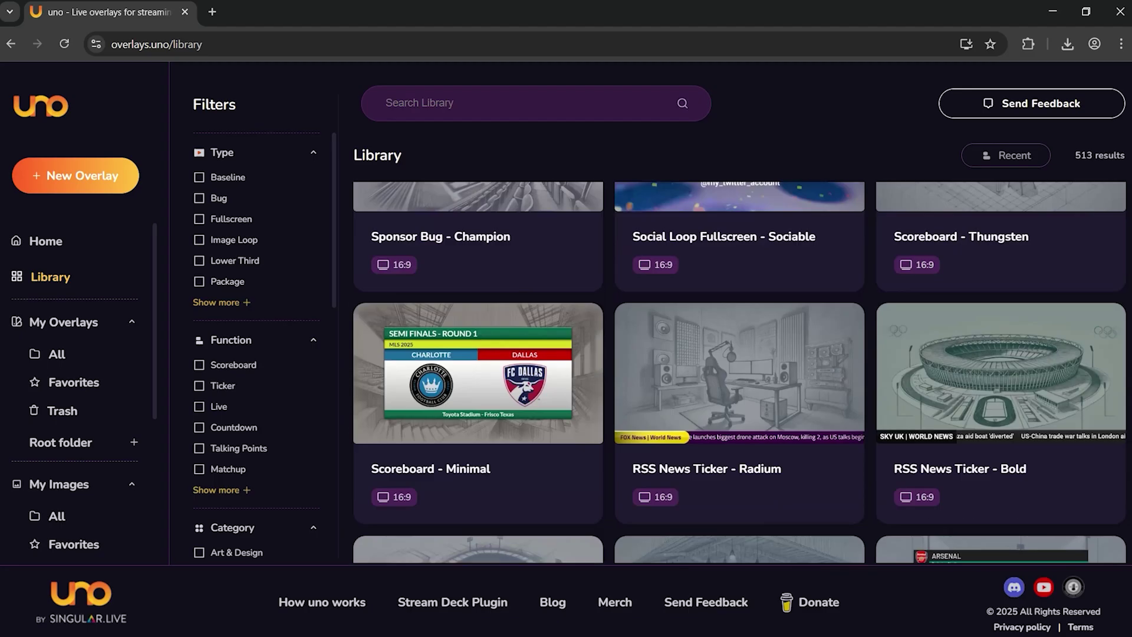
scroll(740, 372, "up", 3)
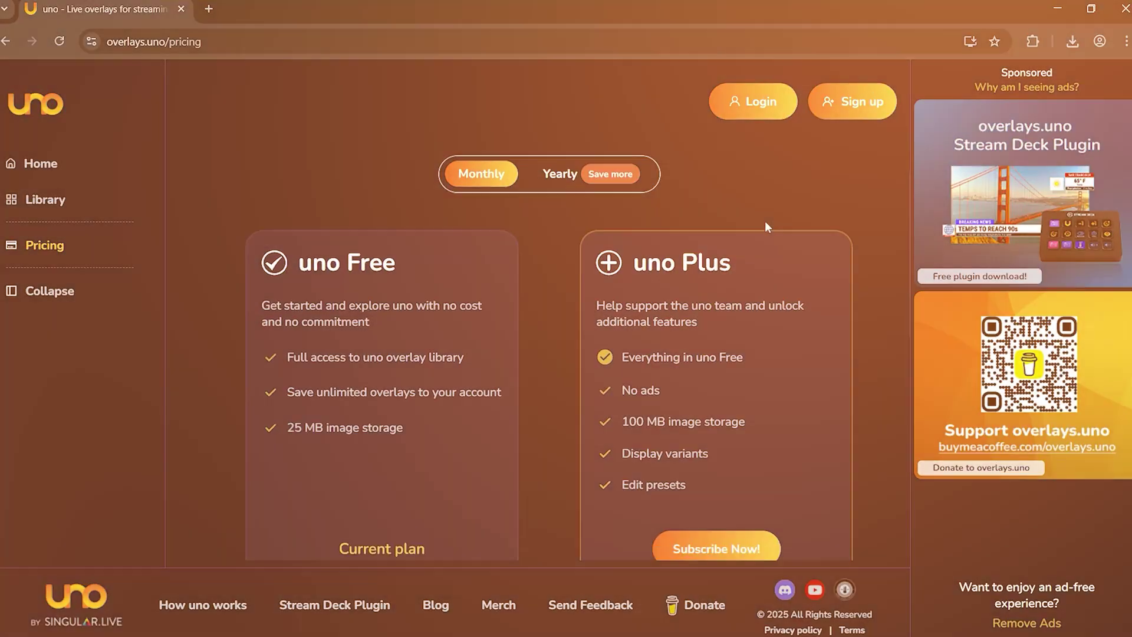
scroll(765, 223, "down", 2)
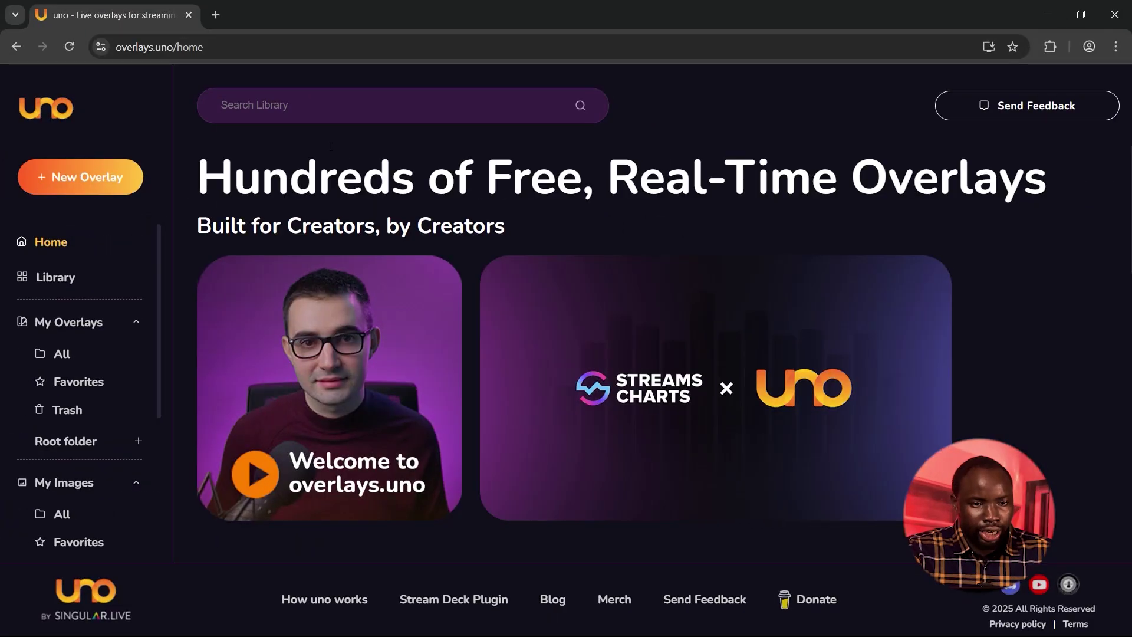
left_click(55, 278)
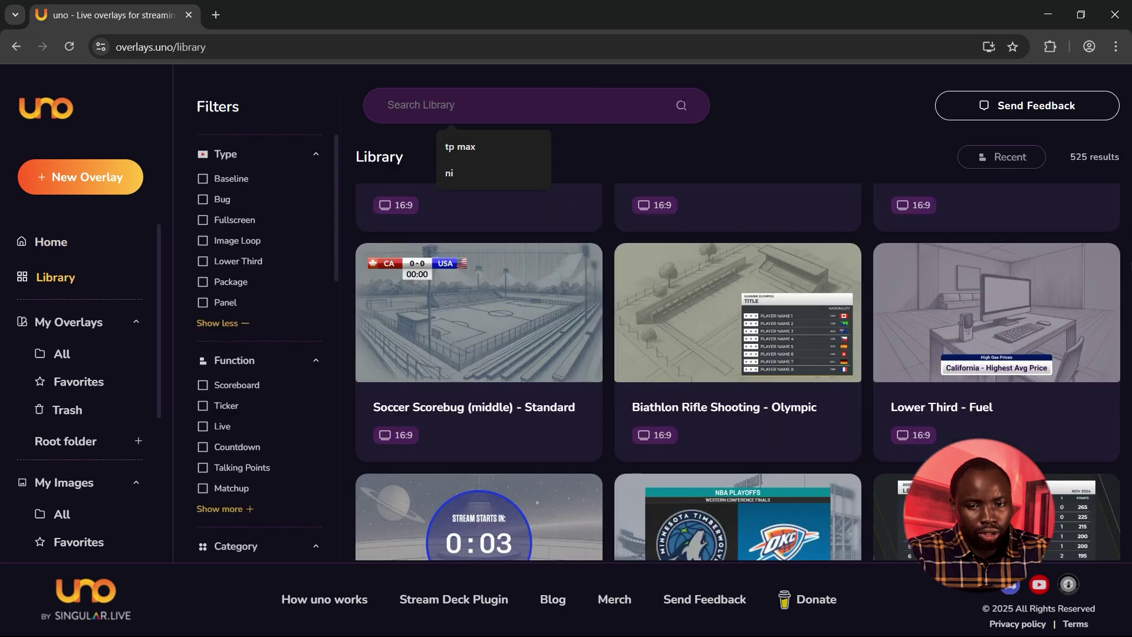
left_click(763, 115)
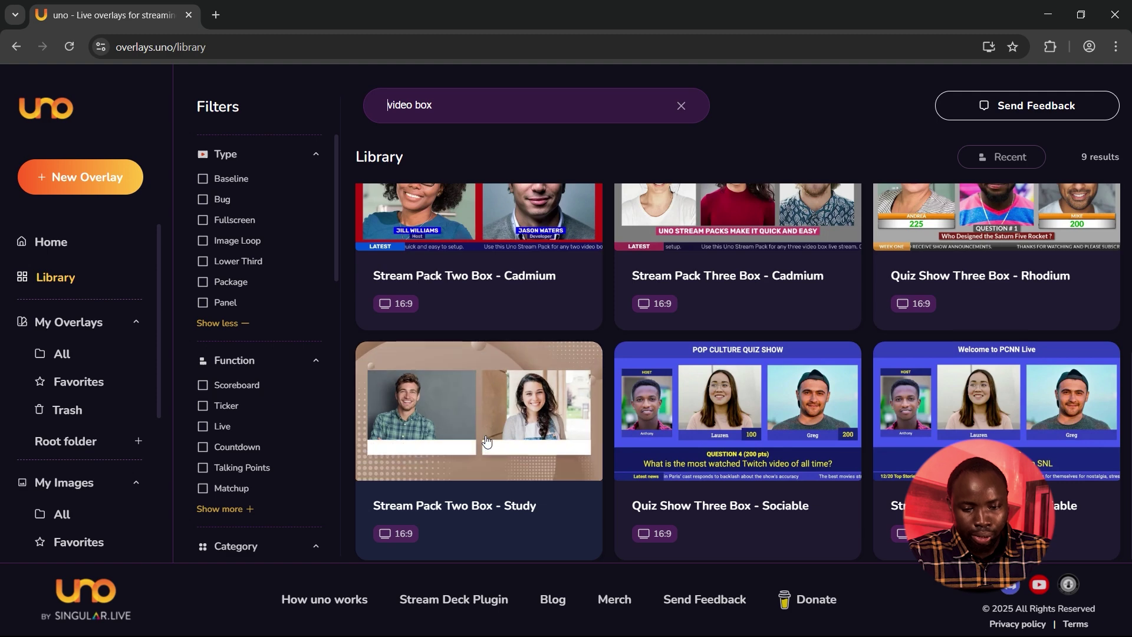
left_click(486, 441)
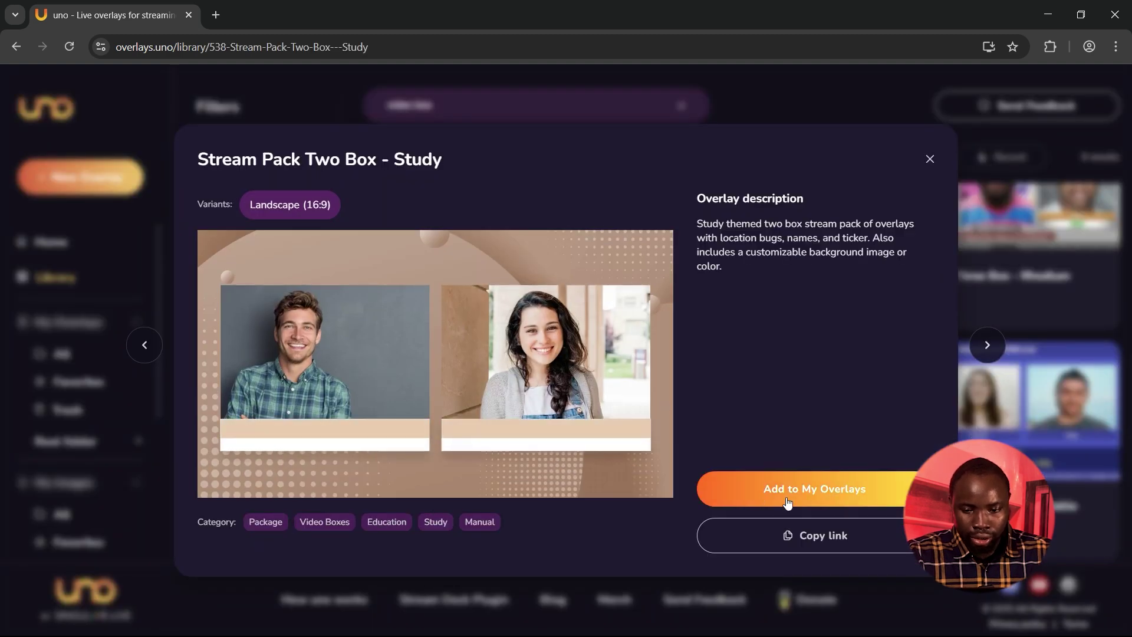
left_click(767, 500)
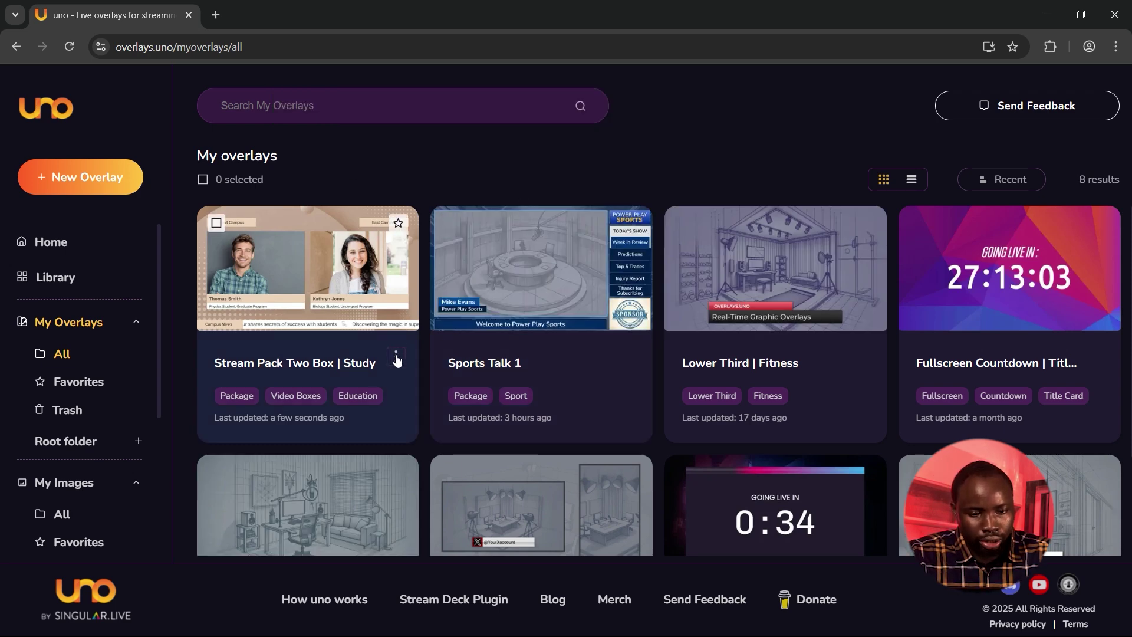
Step: Open the Stream Pack Two Box - Study overlay in the editor
left_click(396, 358)
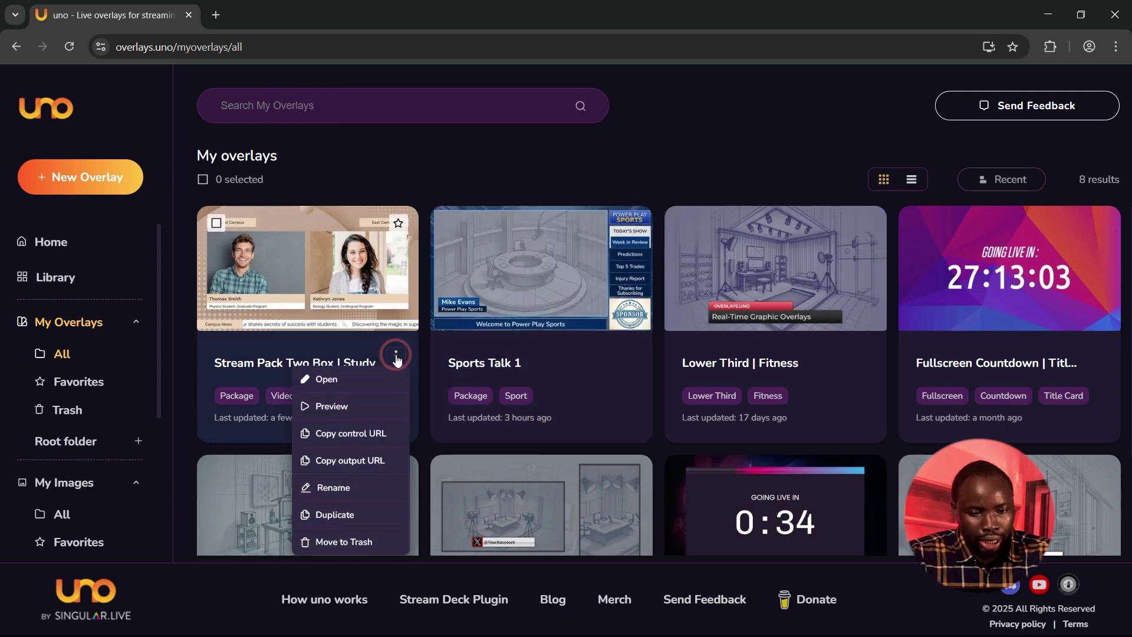
left_click(330, 387)
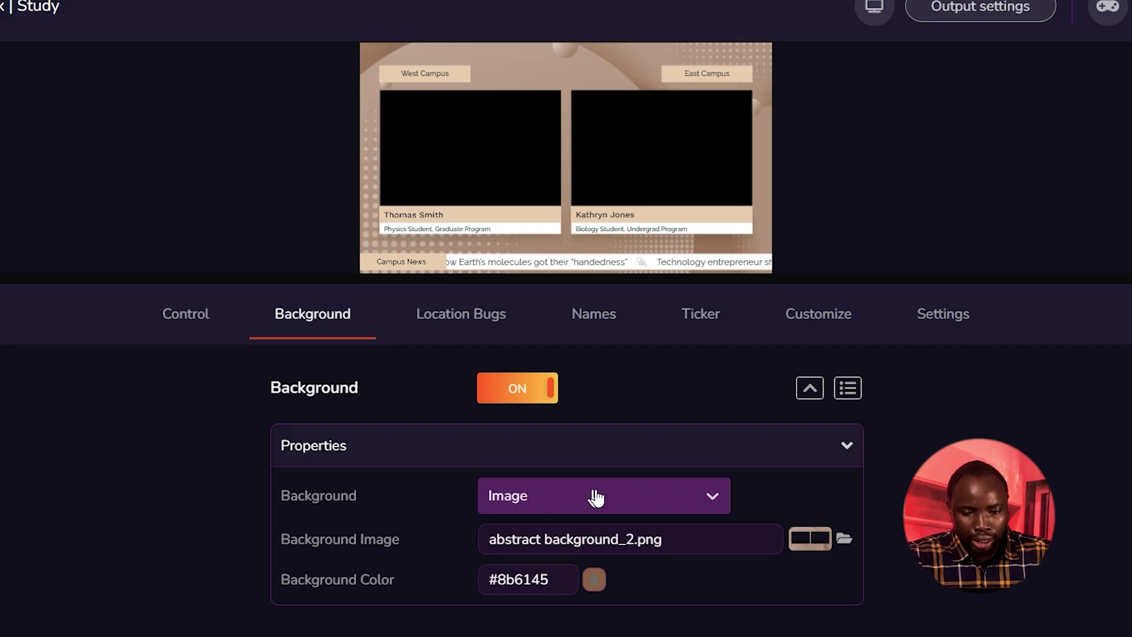
mouse_move(816, 541)
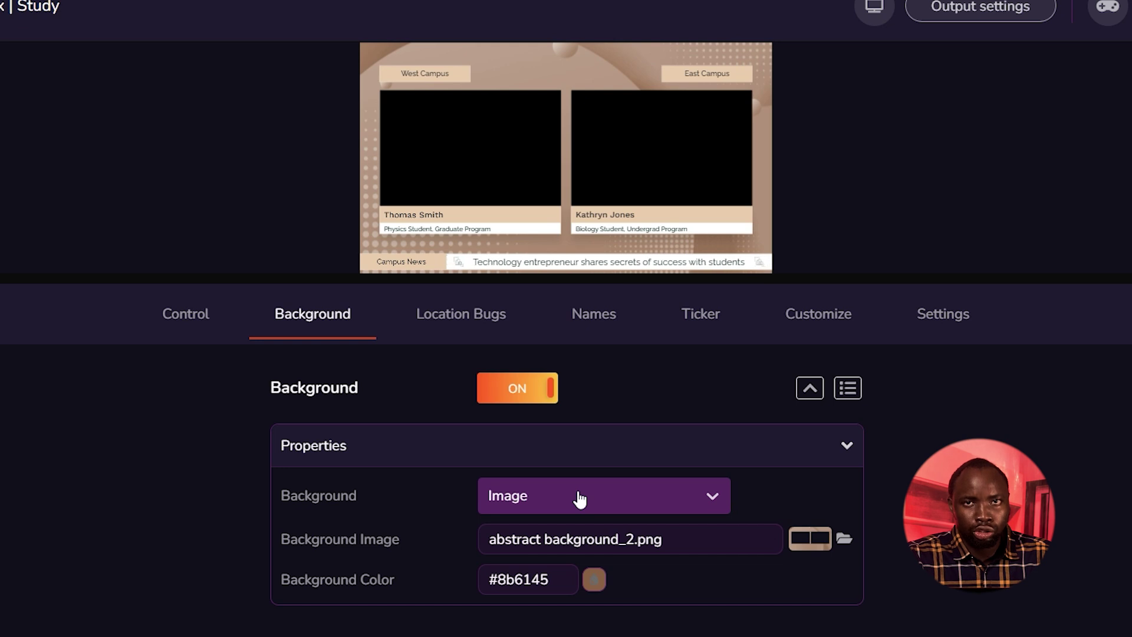
Step: Change the overlay background from the image to the solid dark orange colour #893c08
left_click(578, 493)
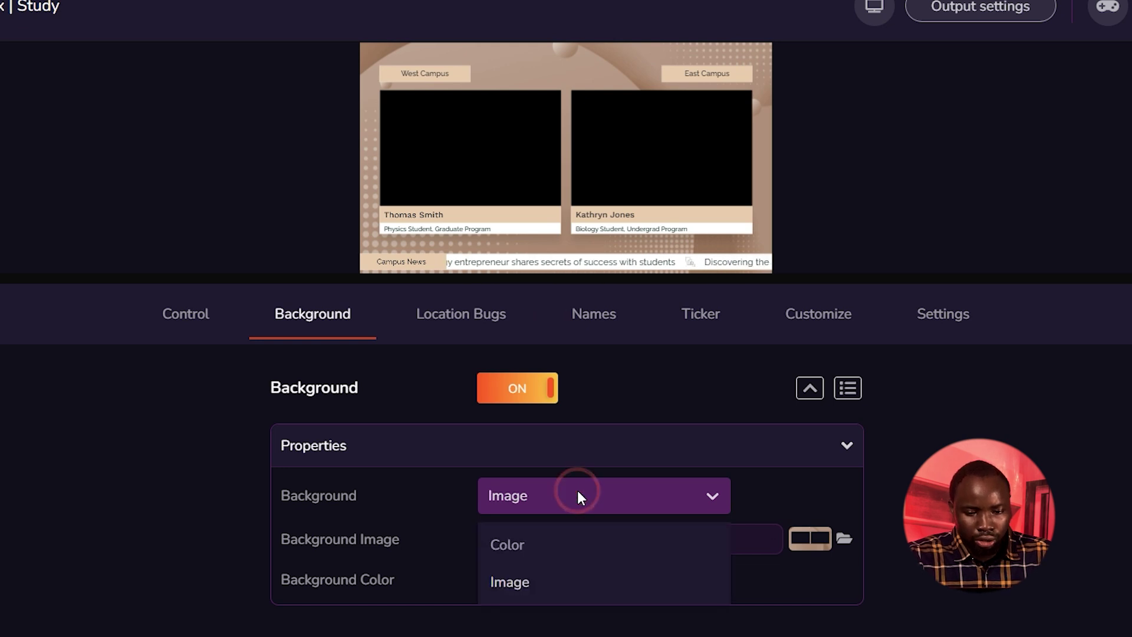
left_click(517, 544)
left_click(595, 581)
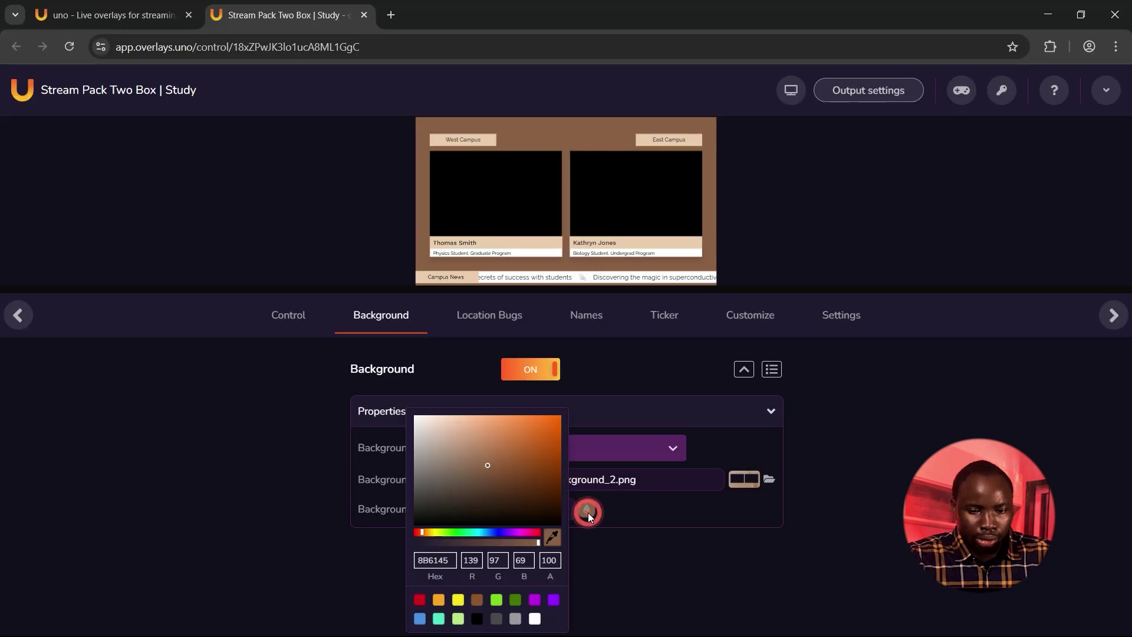
left_click_drag(493, 486, 568, 407)
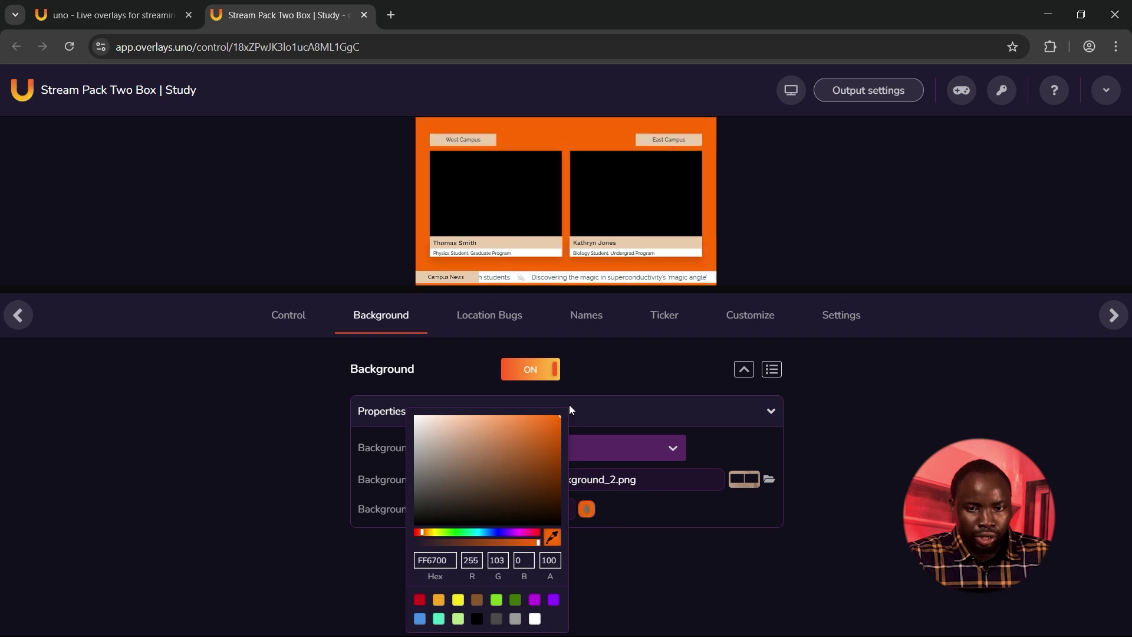
left_click(569, 406)
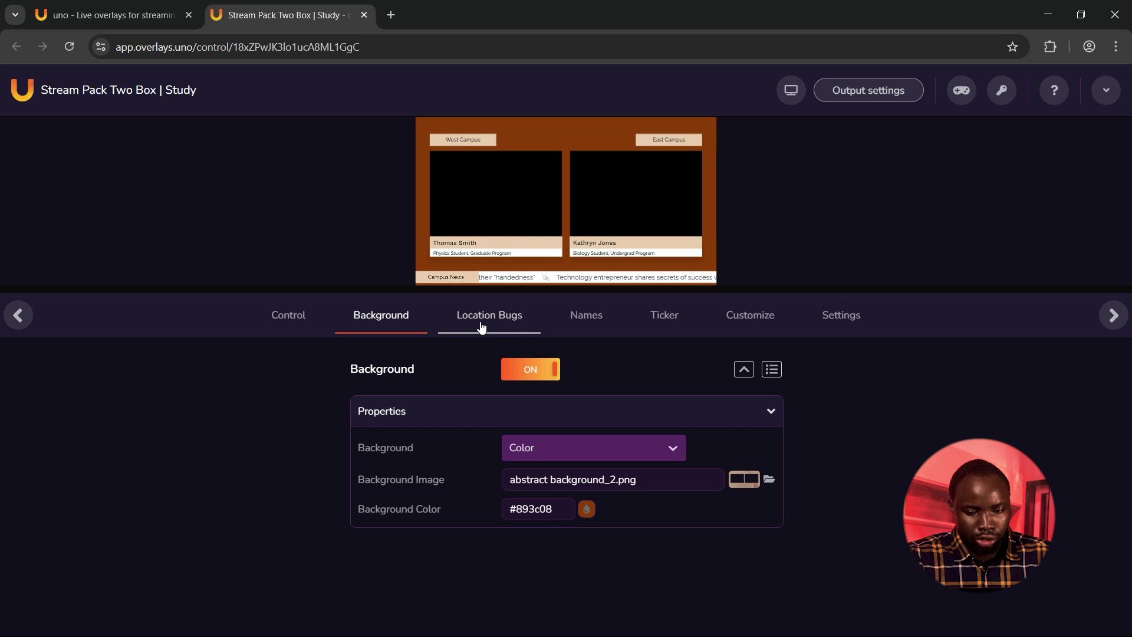
left_click(481, 327)
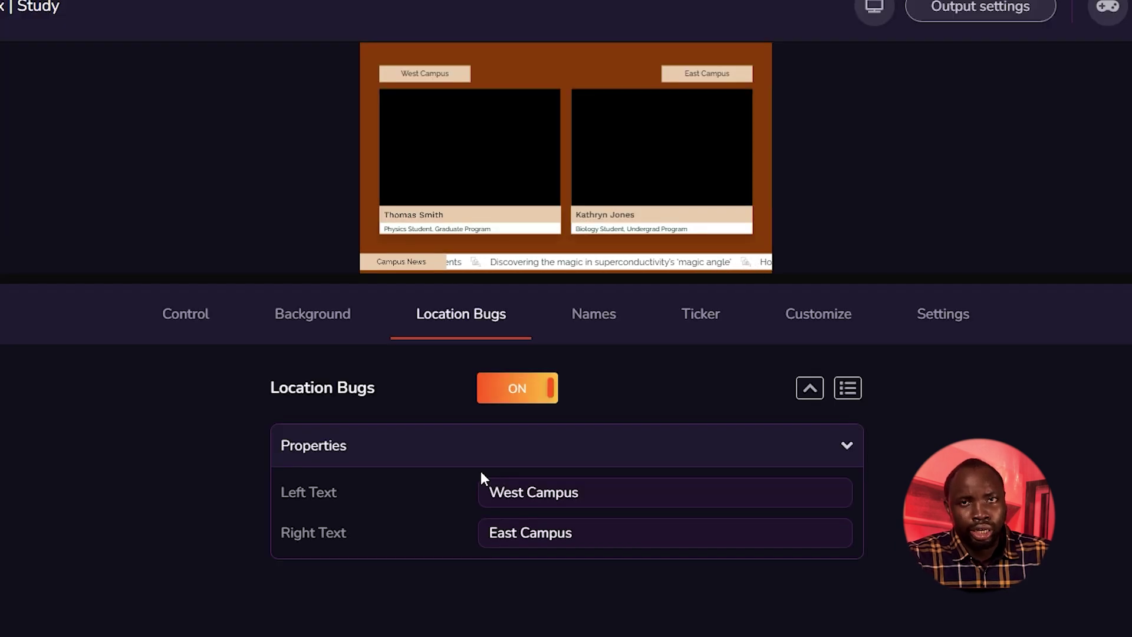
Step: Set the location labels to Main Camera and Graphics, and the name boxes to OSAS Studio/Host and Presentation/Graphics
triple_click(481, 476)
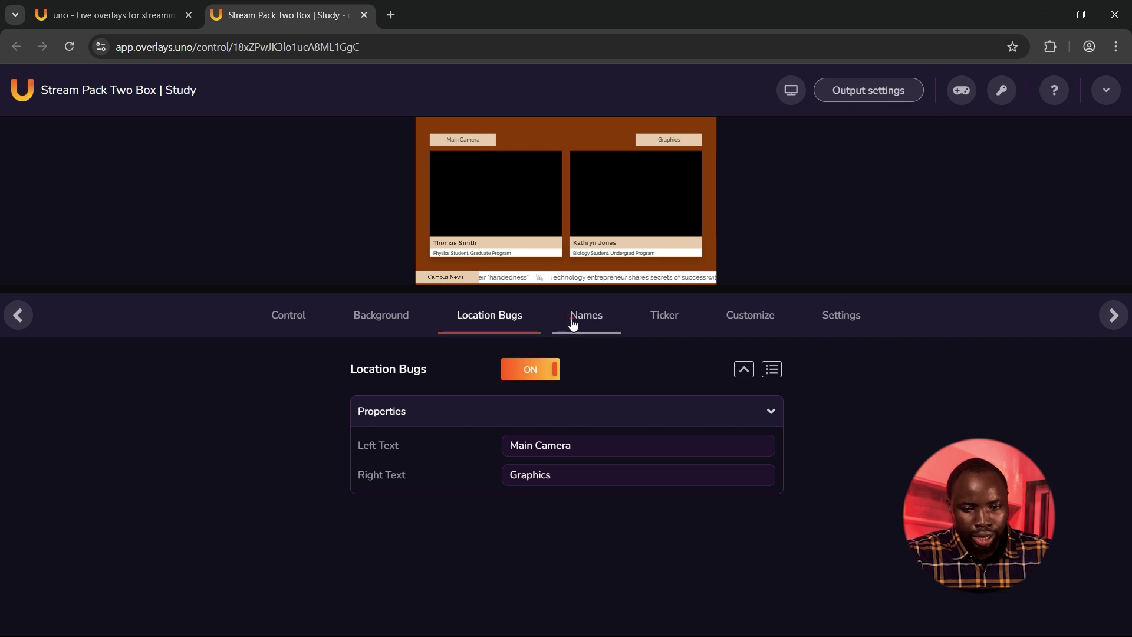
left_click(585, 318)
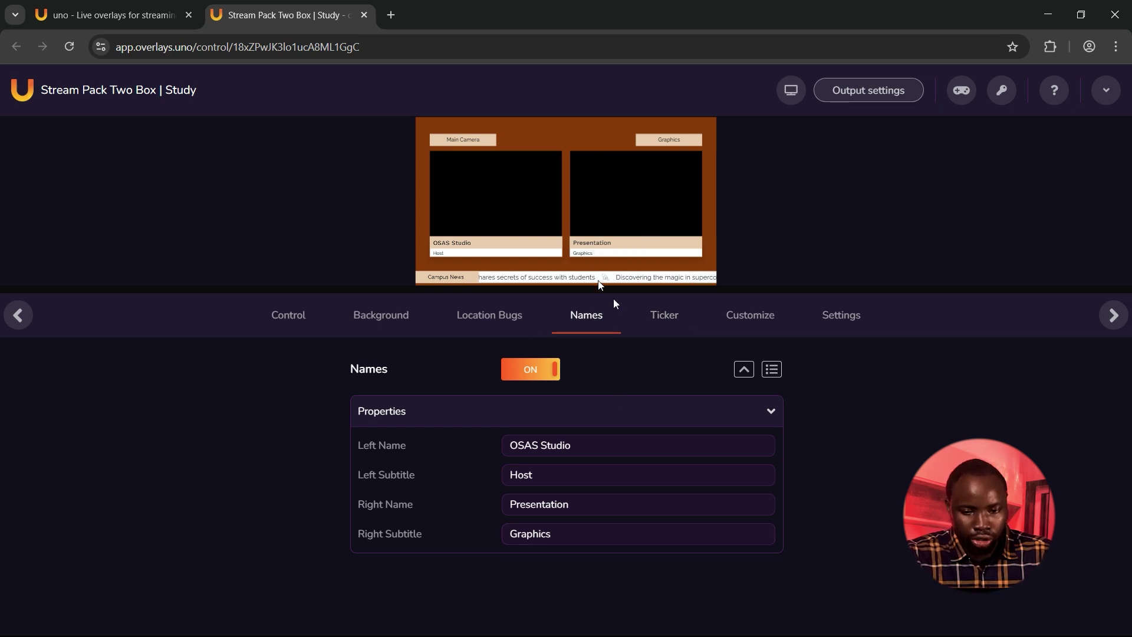
left_click(675, 319)
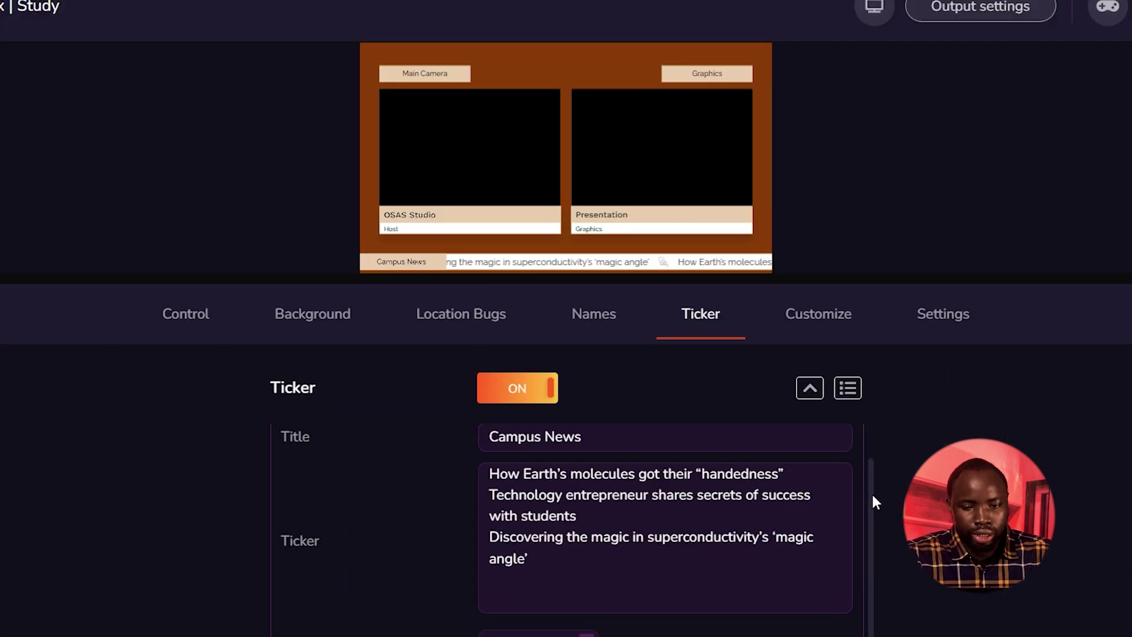
Step: Set the ticker title to Osas Studio and its scrolling text to 'Welcome to osas studio live'
scroll(819, 433, "up", 1)
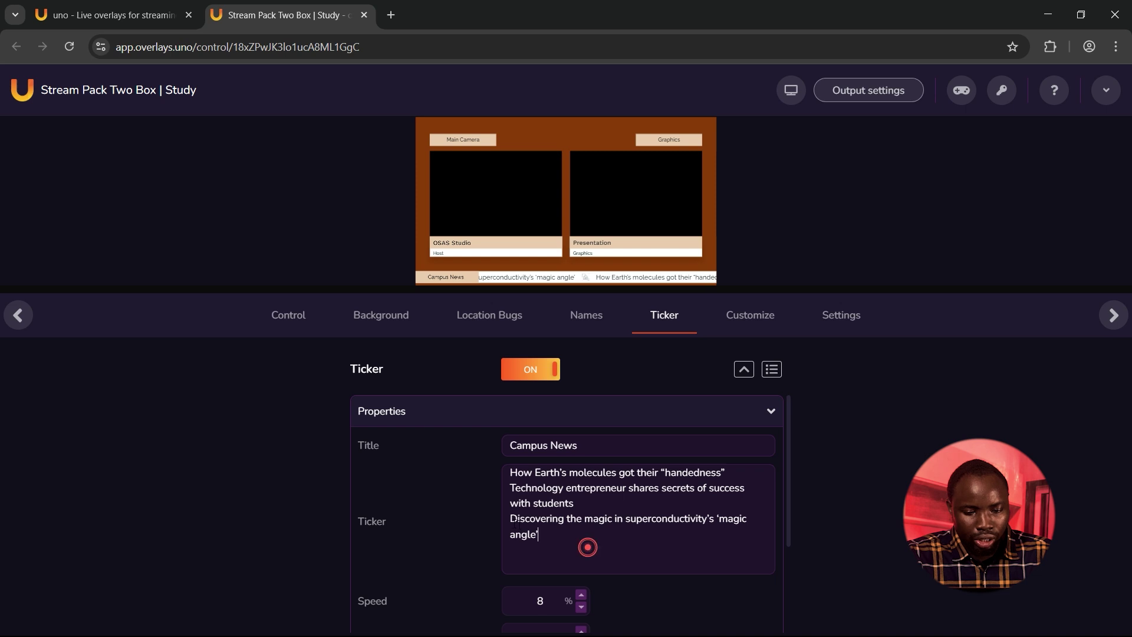
left_click_drag(587, 548, 469, 446)
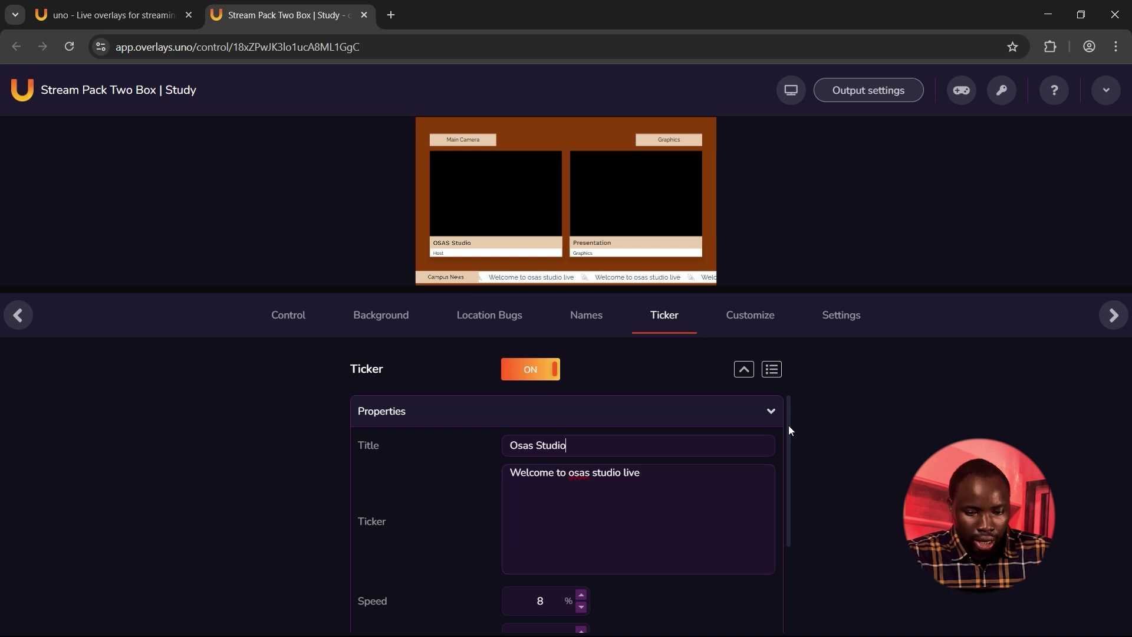
left_click_drag(788, 426, 791, 526)
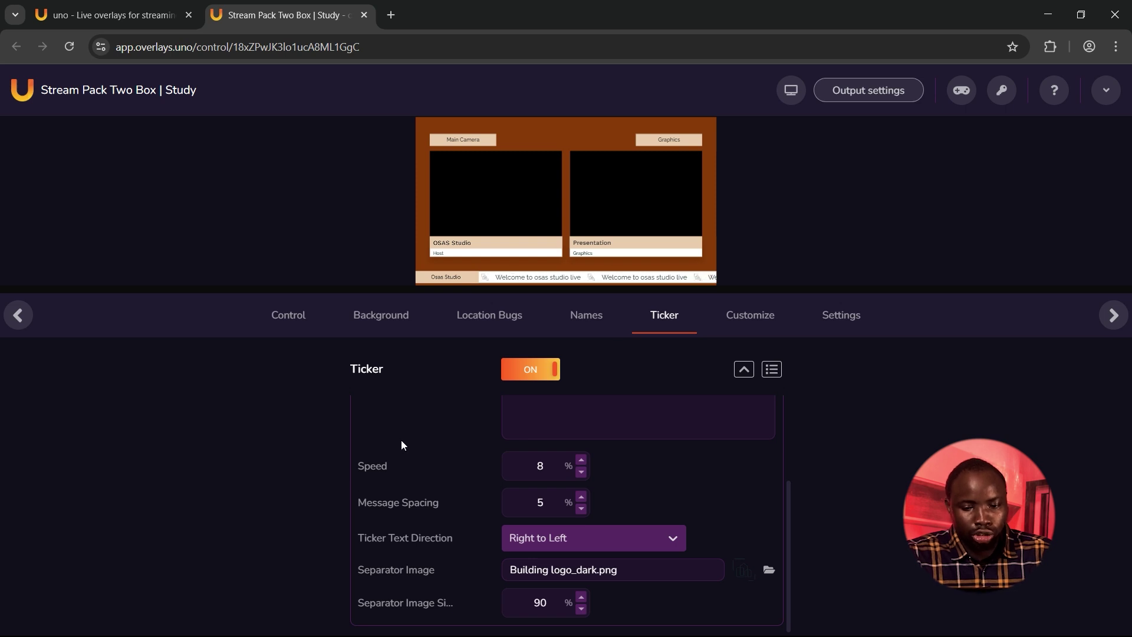
left_click(749, 315)
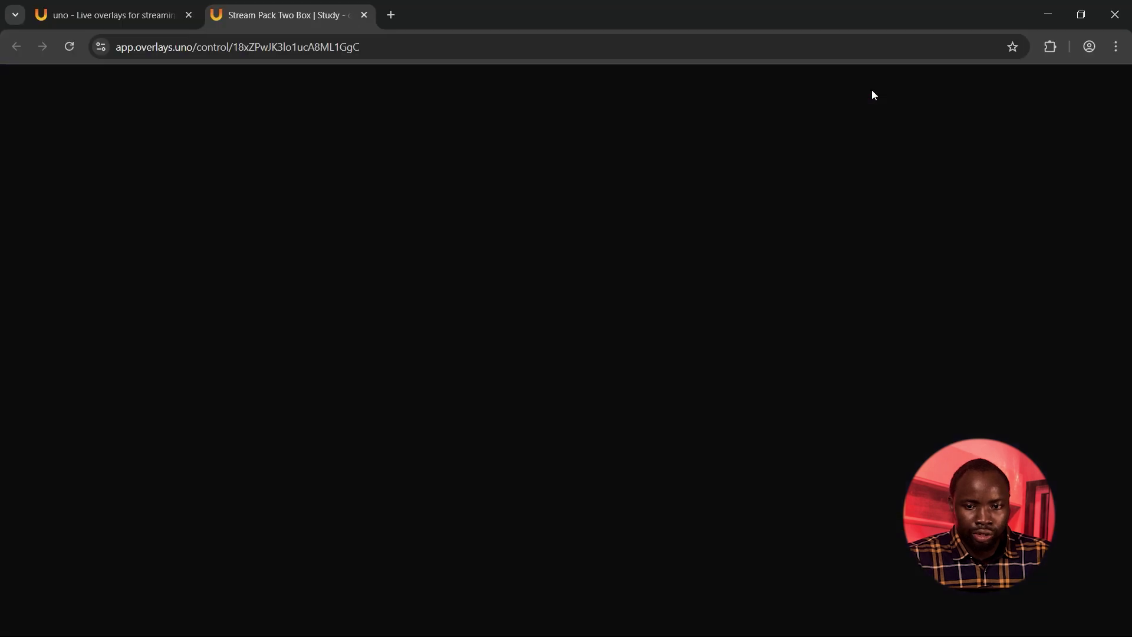
Step: Copy the Landscape (16:9) output URL with a transparent background, then switch to OBS Studio
left_click(661, 94)
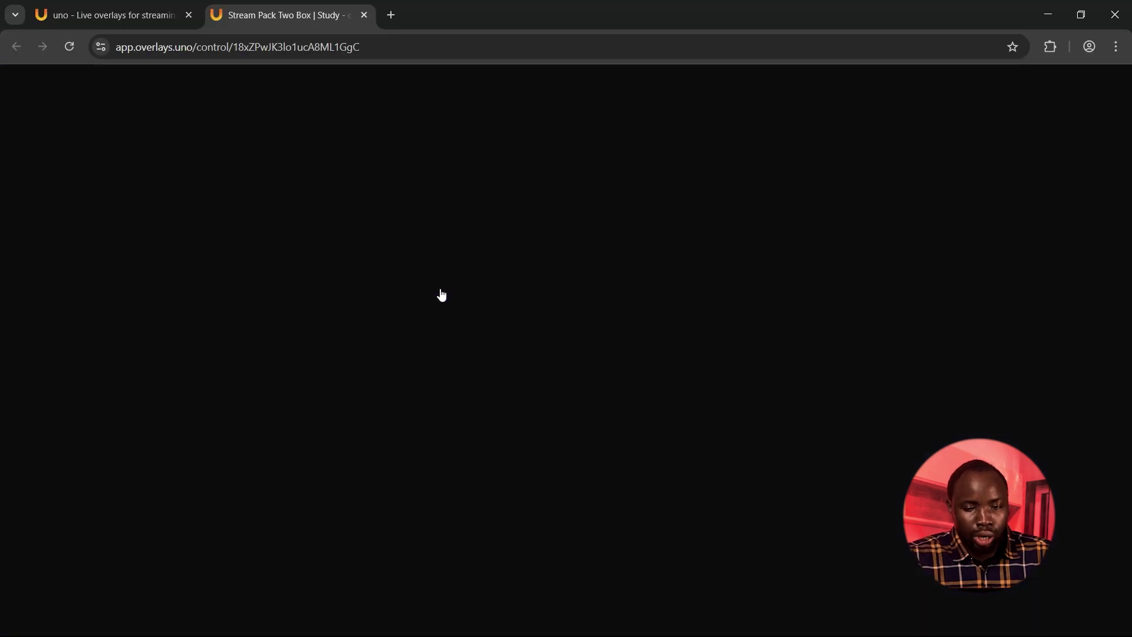
left_click(451, 384)
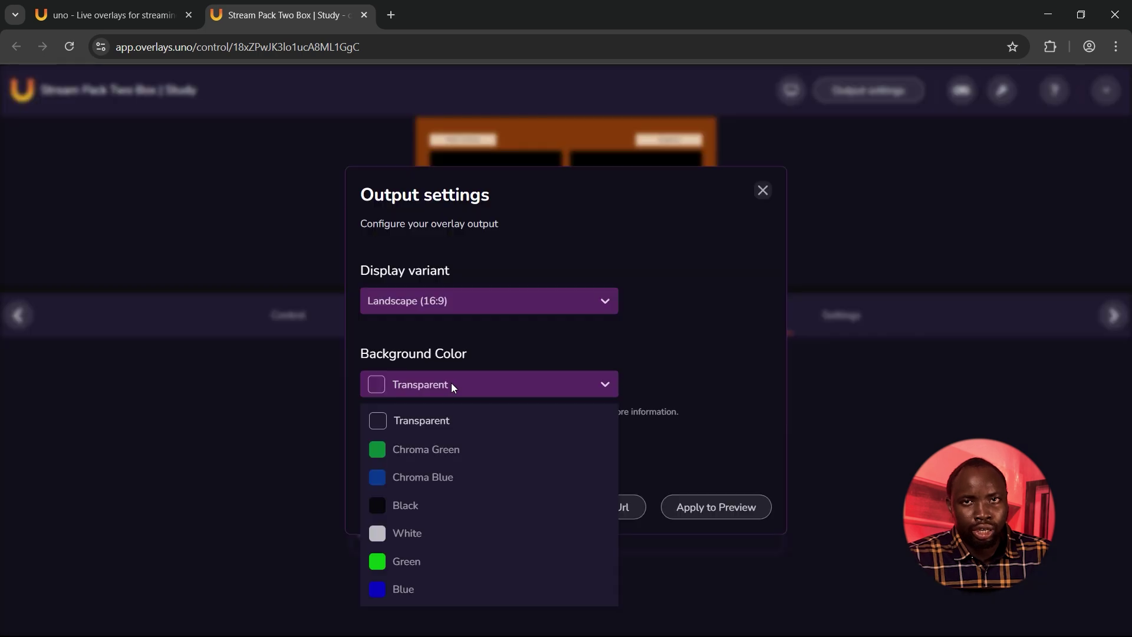
left_click(530, 335)
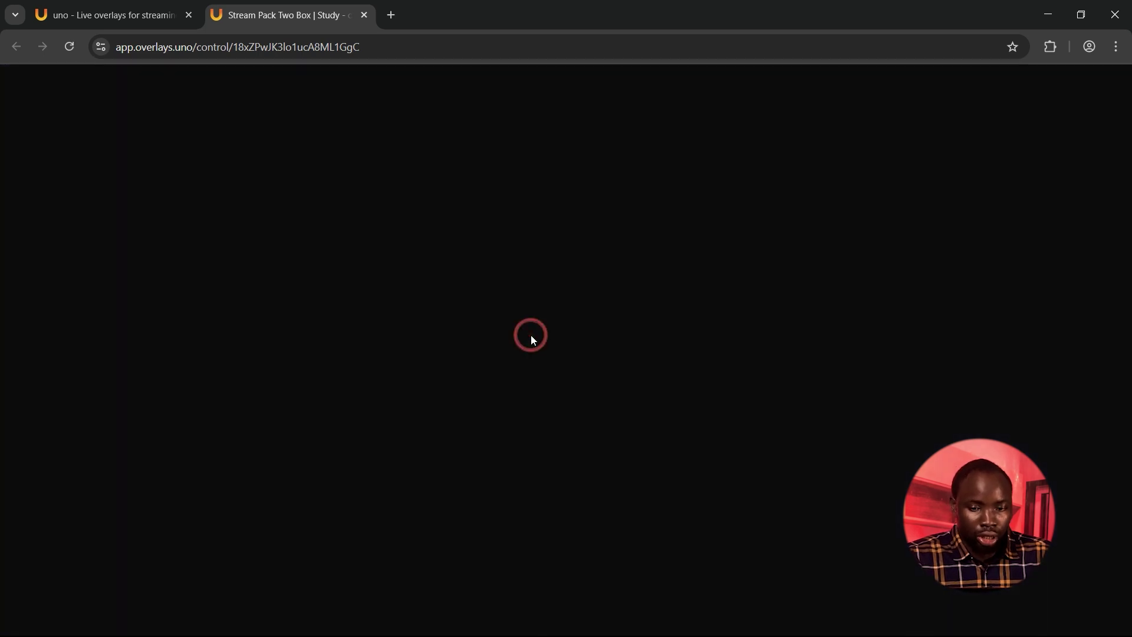
left_click(567, 511)
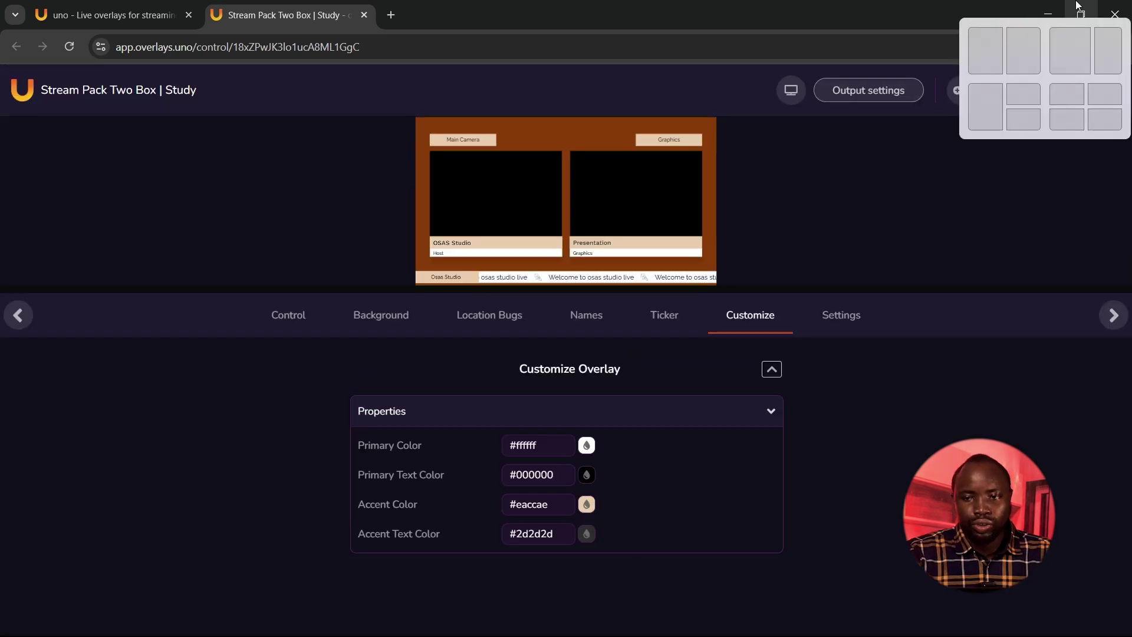
left_click(1080, 11)
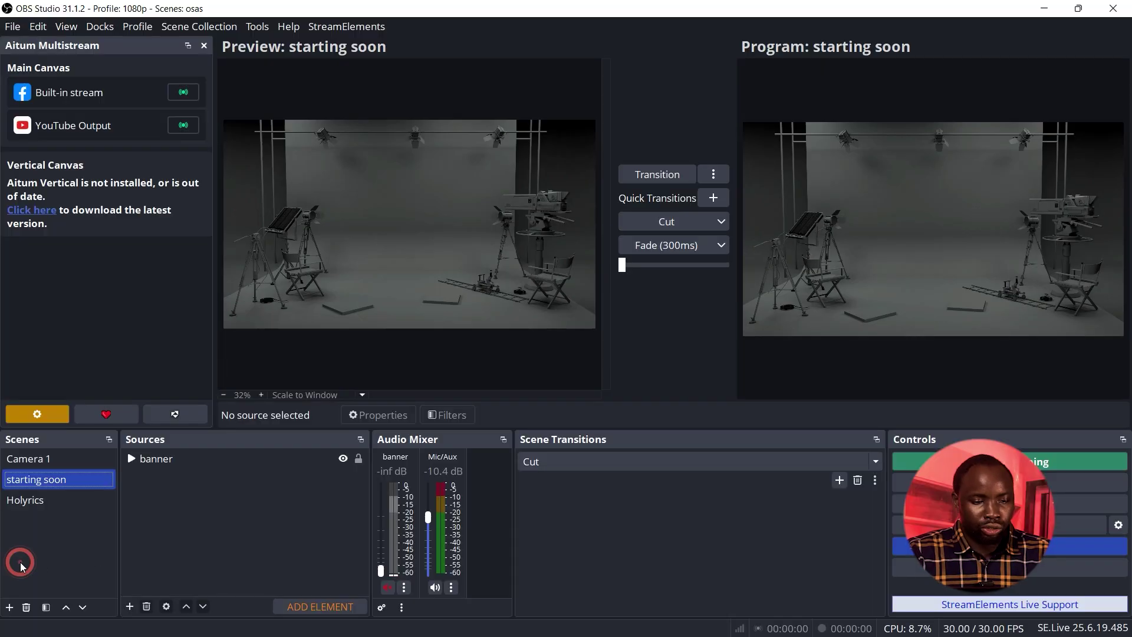
Step: Create the scene 'Two in one' and add a Browser source named box loading the copied output URL
left_click(8, 608)
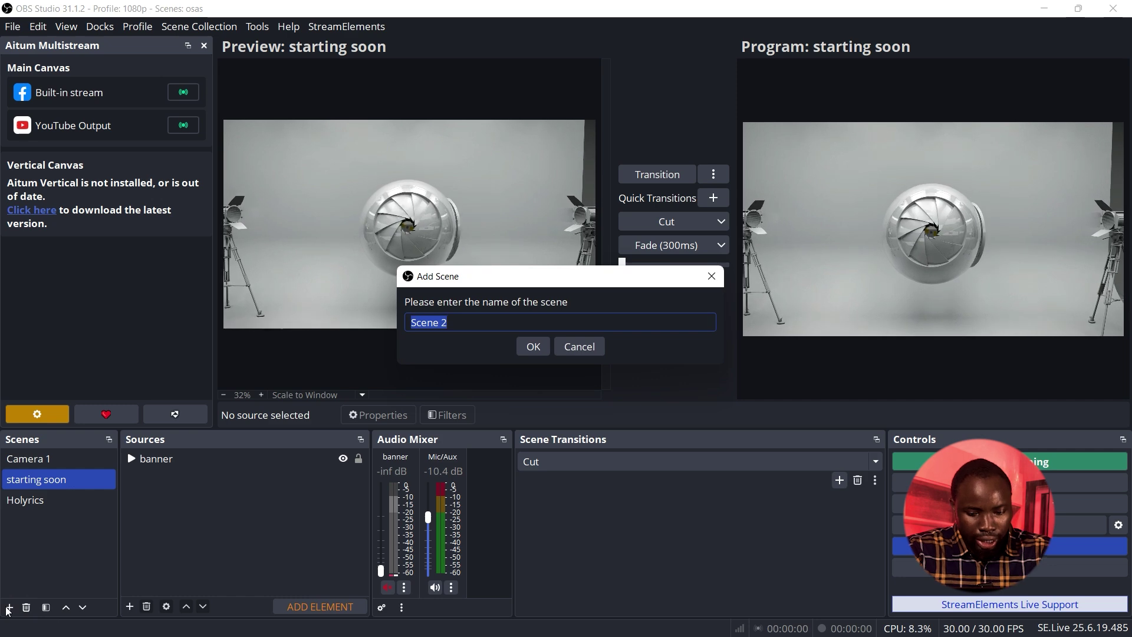
type("Two in one")
key("Return")
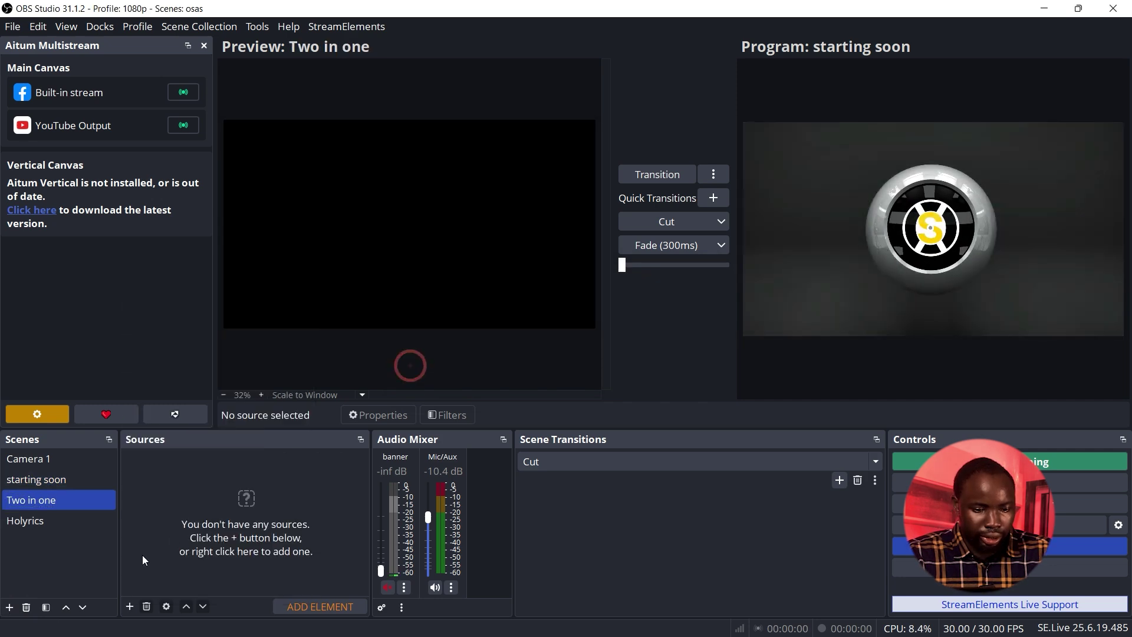
left_click(129, 606)
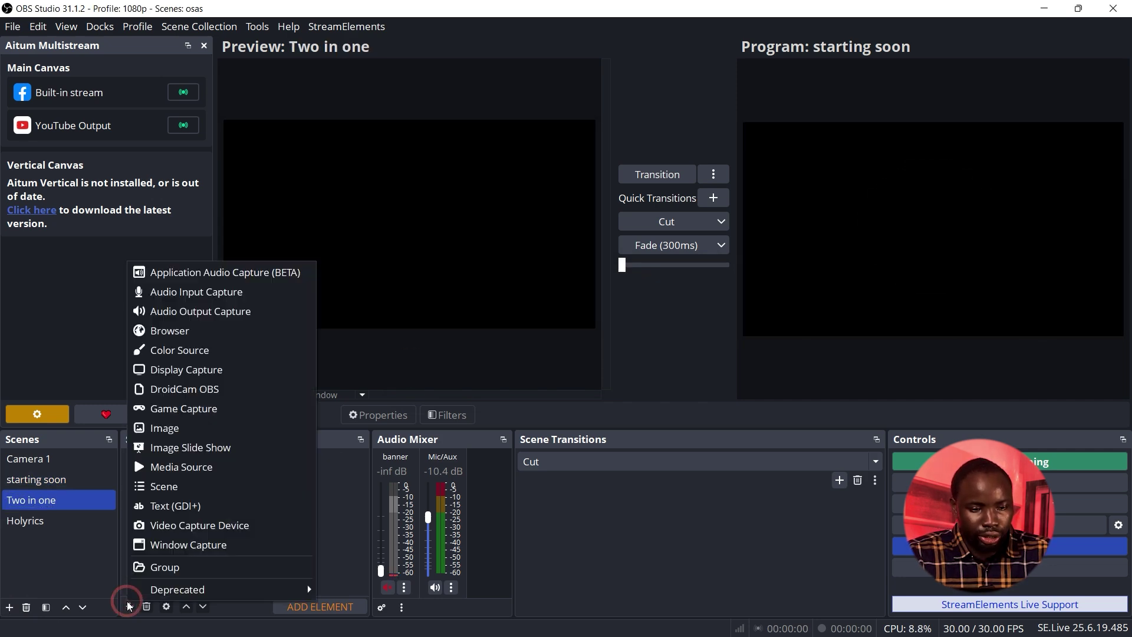
left_click(180, 337)
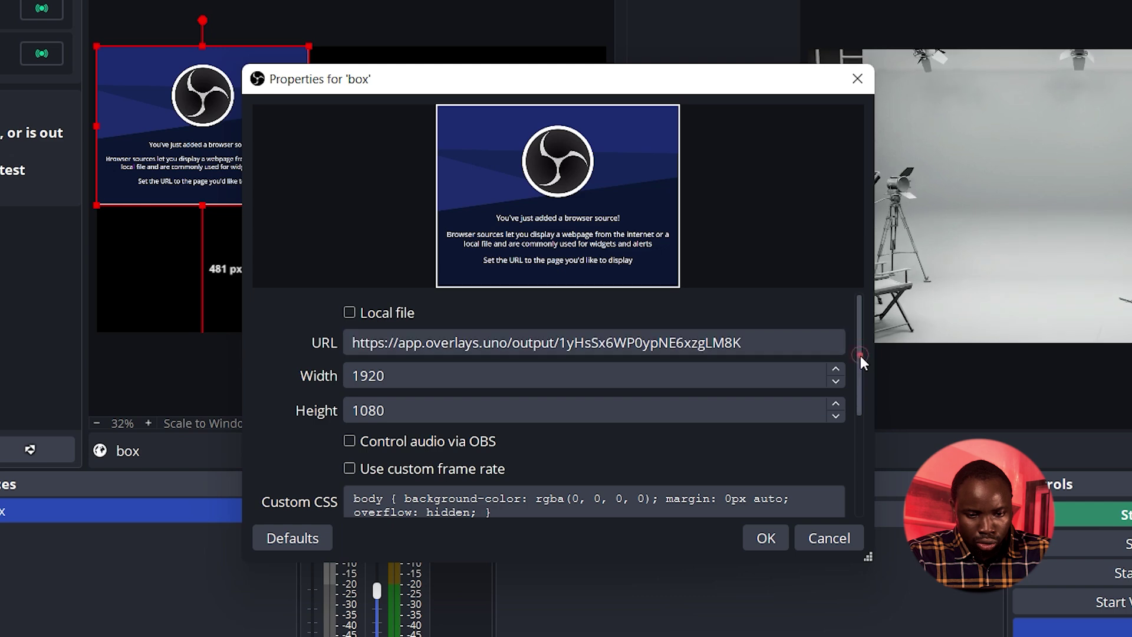
Step: Delete all custom CSS from the box browser source and confirm its properties
left_click_drag(861, 355, 861, 424)
left_click(493, 392)
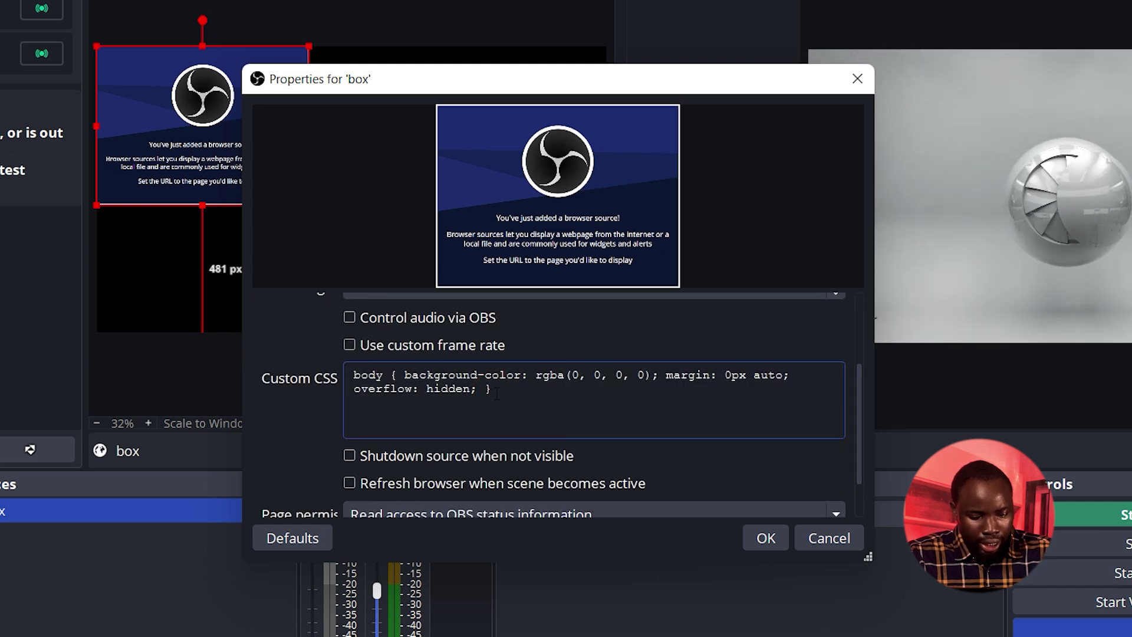
key("ctrl+a")
key("BackSpace")
scroll(515, 400, "down", 1)
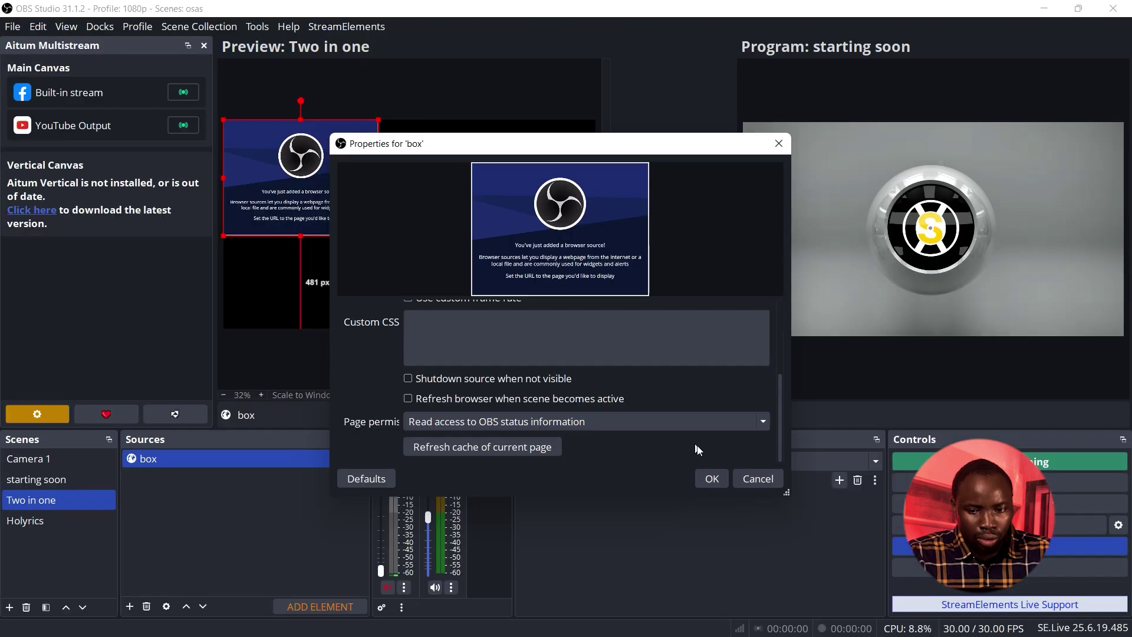
left_click(769, 542)
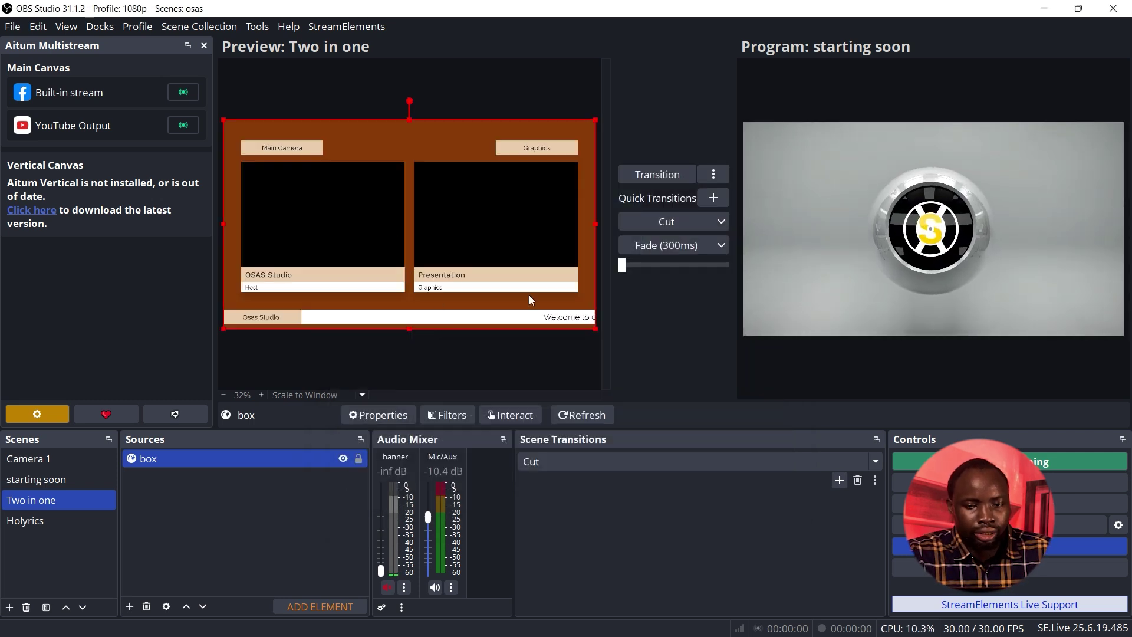
left_click(196, 559)
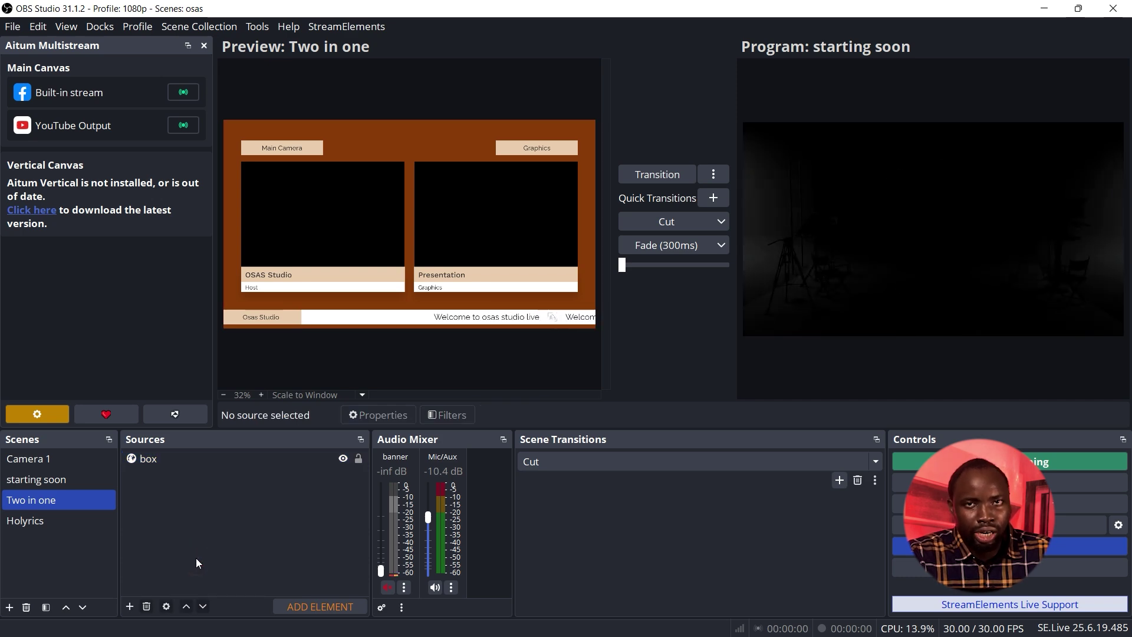
left_click(130, 604)
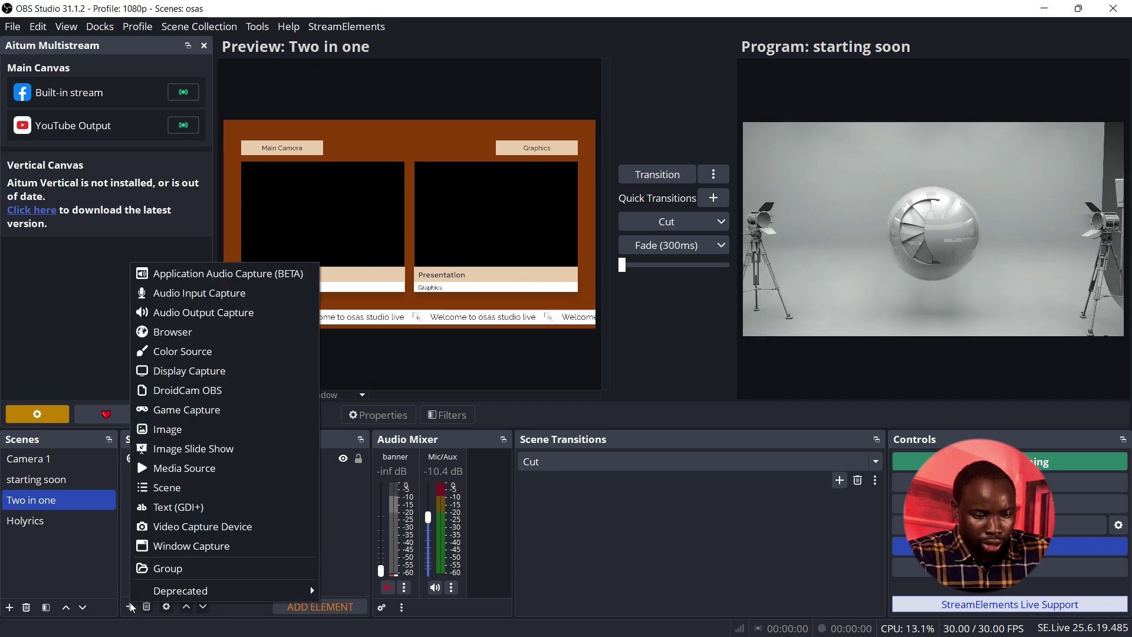
Step: Add the existing cam 1 Video Capture Device to the Two in one scene
left_click(196, 525)
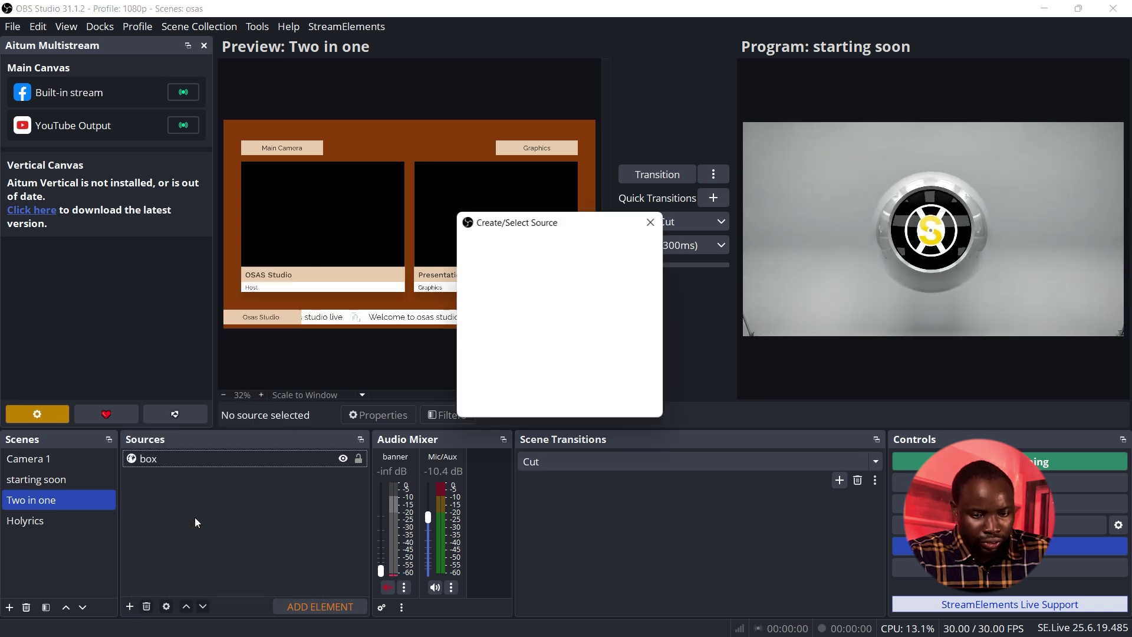
left_click(470, 289)
left_click(494, 311)
left_click(585, 400)
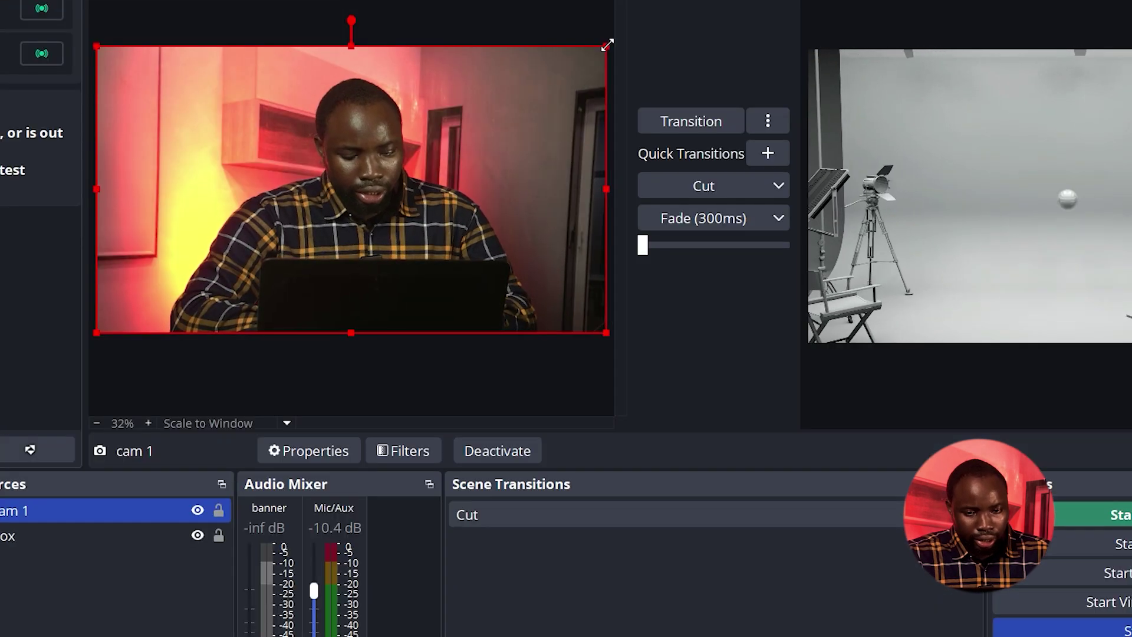
Step: Resize cam 1 and crop its left and right sides to fill the Main Camera box
left_click_drag(596, 119, 522, 162)
left_click_drag(505, 105, 392, 192)
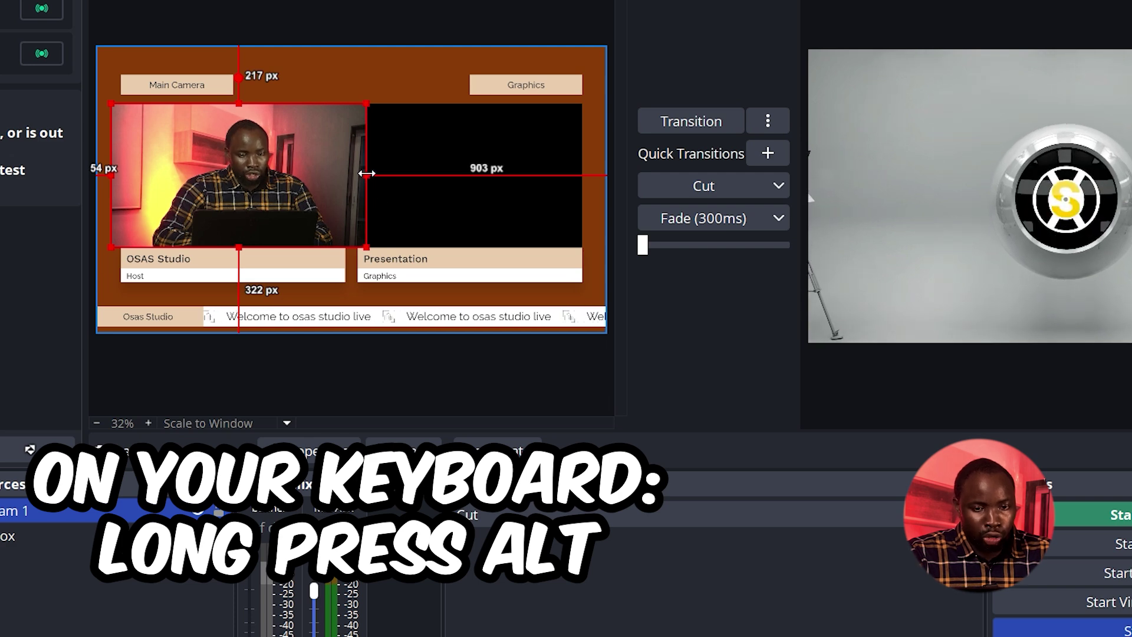
left_click_drag(366, 173, 344, 201)
left_click_drag(111, 175, 121, 175)
left_click_drag(345, 176, 345, 177)
left_click(418, 0)
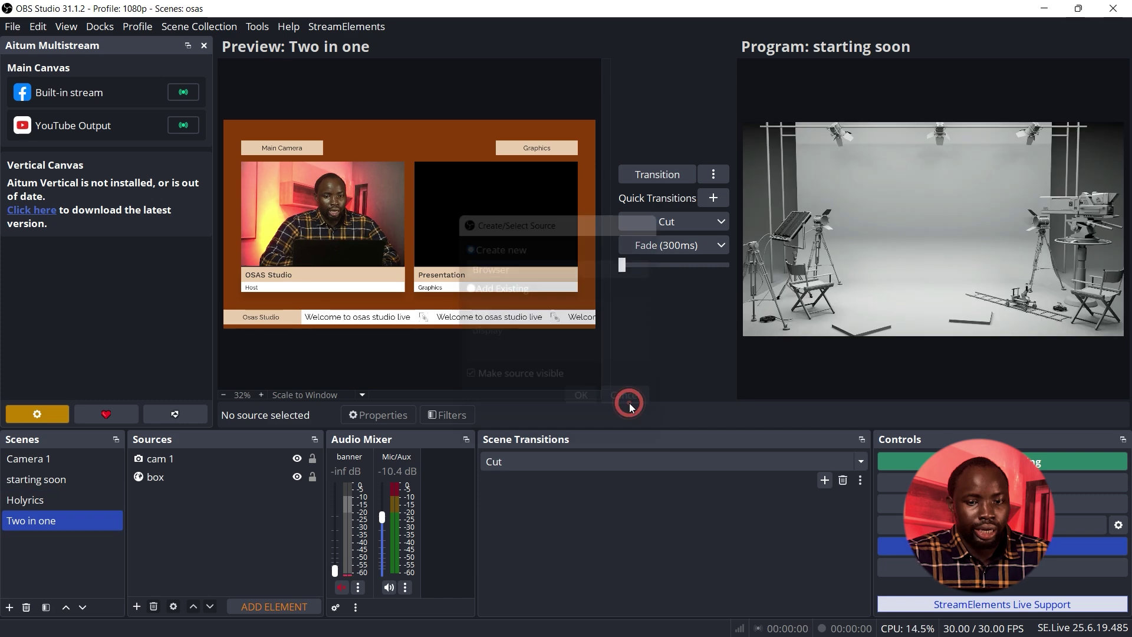
Step: Add the existing osas studio display source and stretch it to screen
left_click(136, 607)
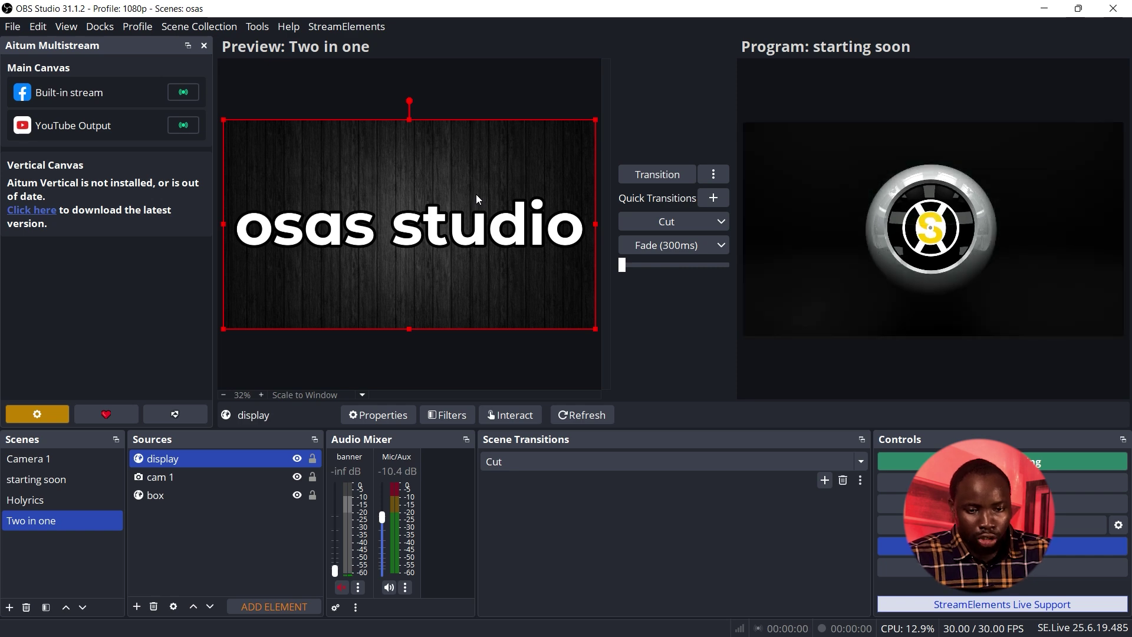
right_click(475, 194)
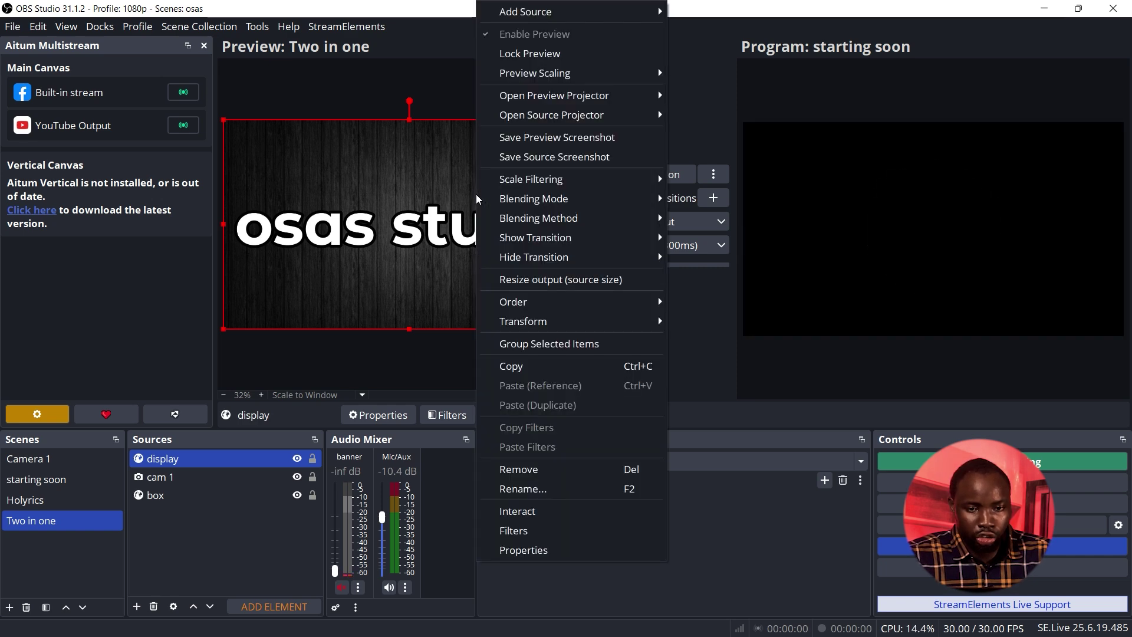
mouse_move(613, 319)
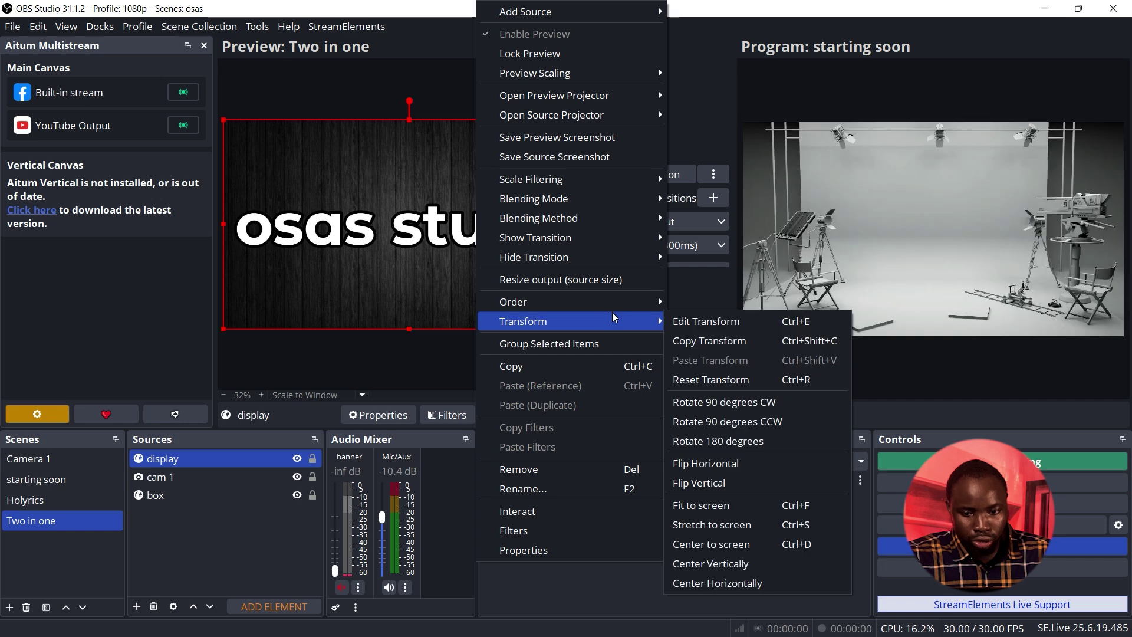
left_click(736, 525)
Step: Adjust the display's top, bottom and right edges to fit the overlay's right-hand box
left_click_drag(412, 165, 412, 159)
left_click_drag(354, 100, 354, 99)
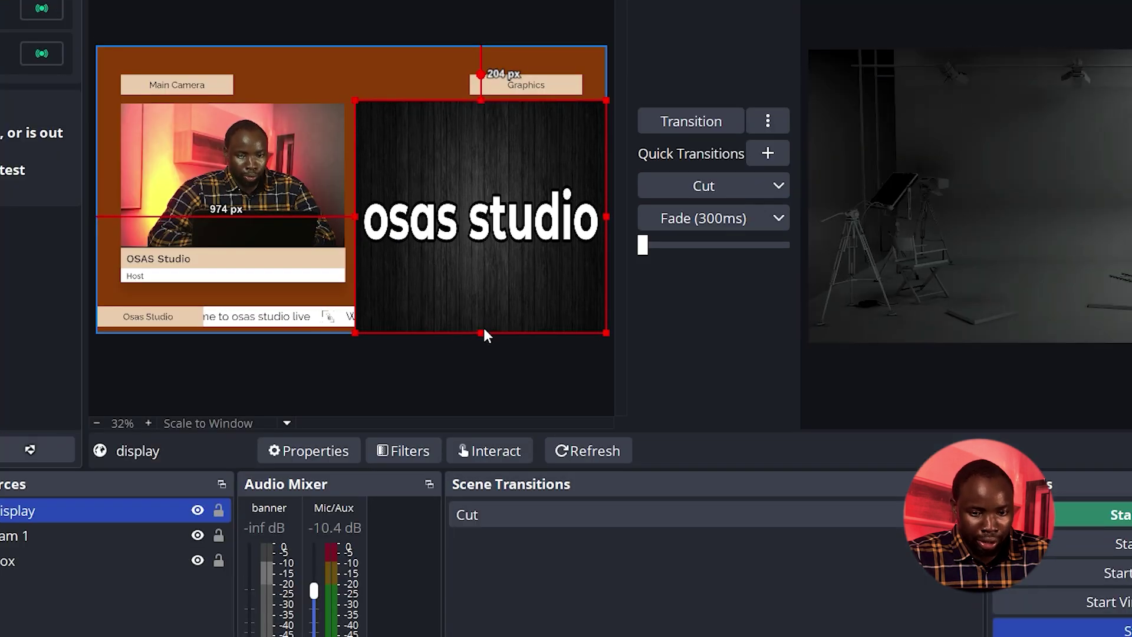
left_click_drag(482, 334, 481, 247)
left_click_drag(606, 175, 581, 176)
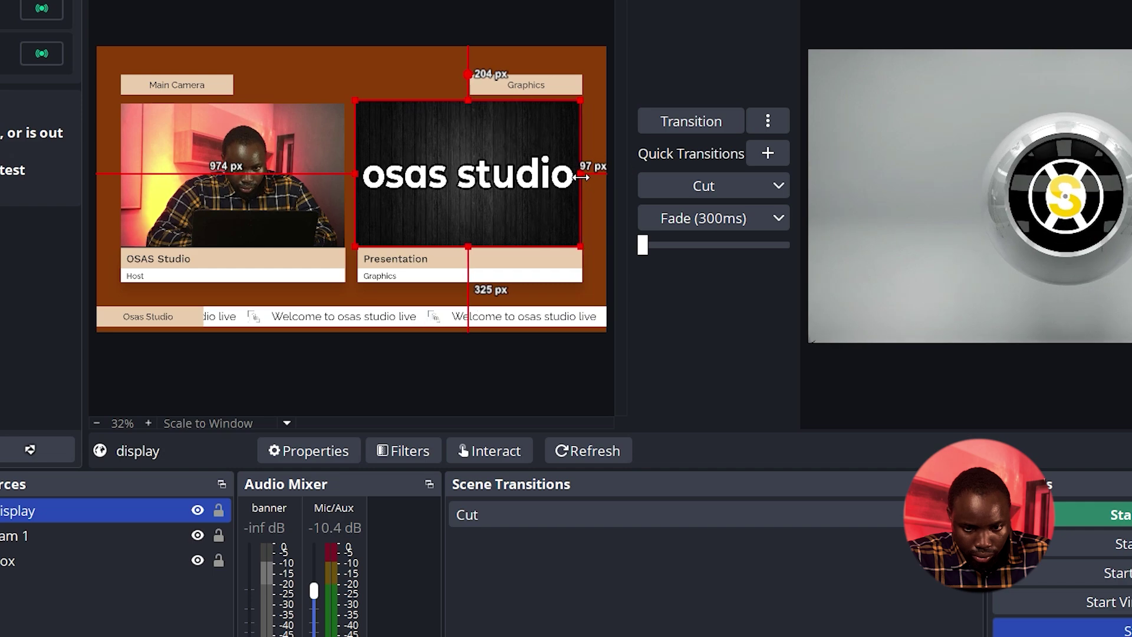
left_click(527, 16)
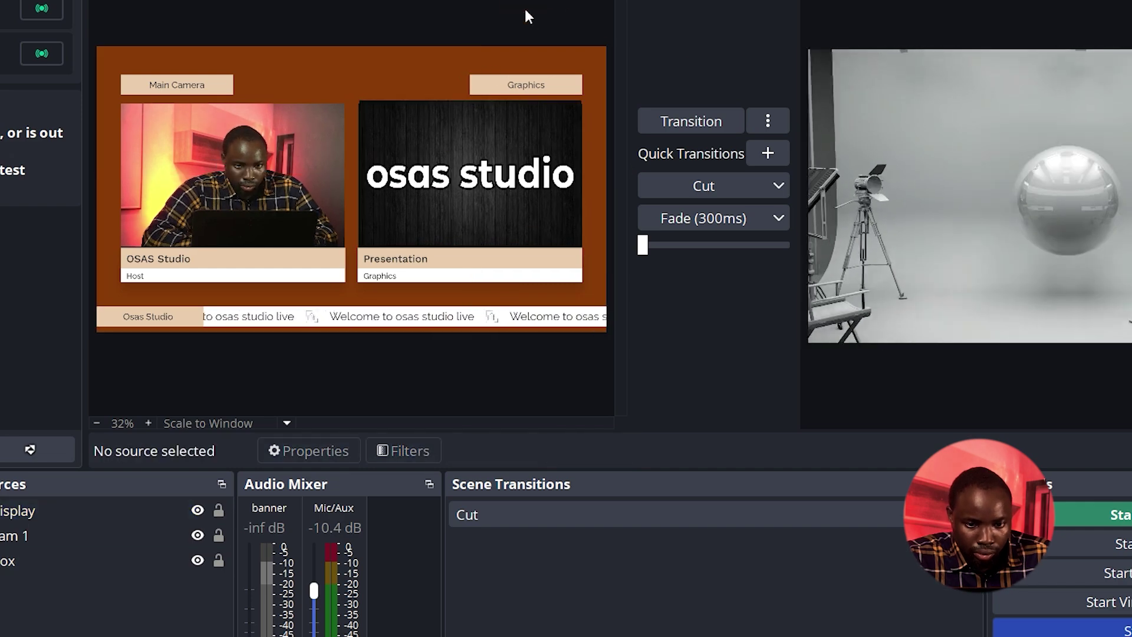
Step: Move the display and cam 1 sources below box in the Sources list
left_click(65, 520)
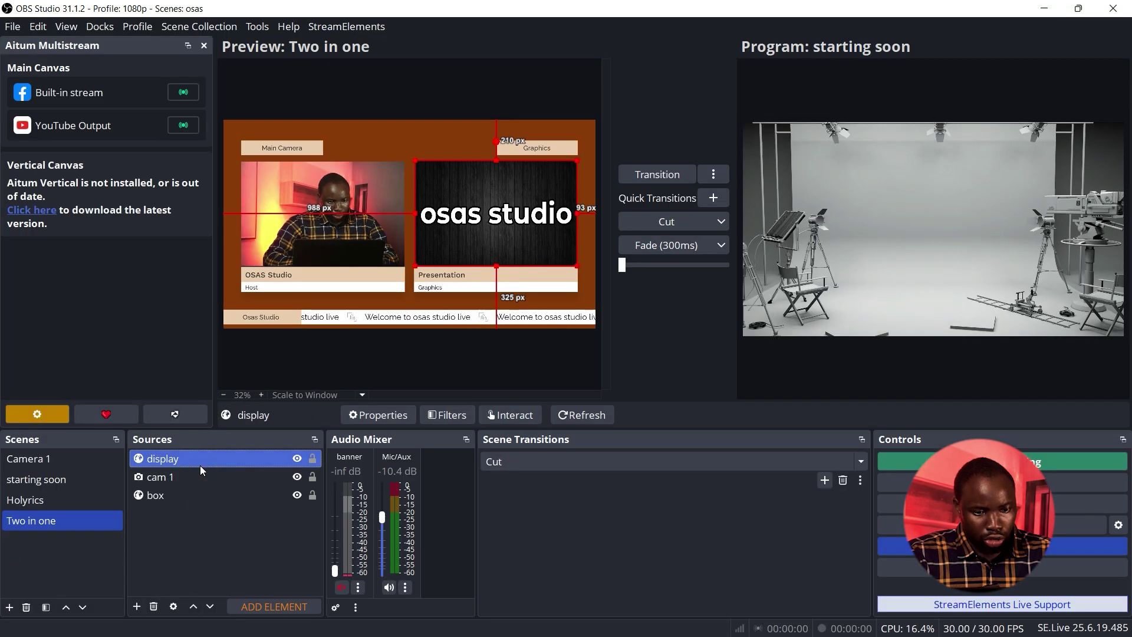
left_click_drag(200, 465, 199, 526)
left_click(554, 82)
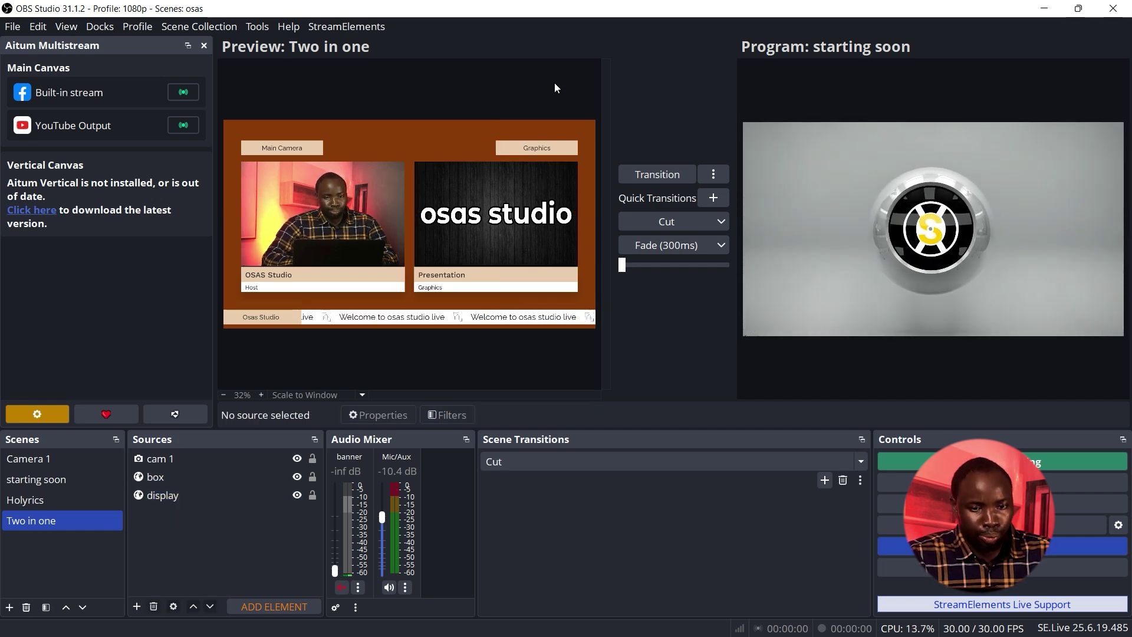
left_click(167, 463)
left_click_drag(169, 466, 171, 519)
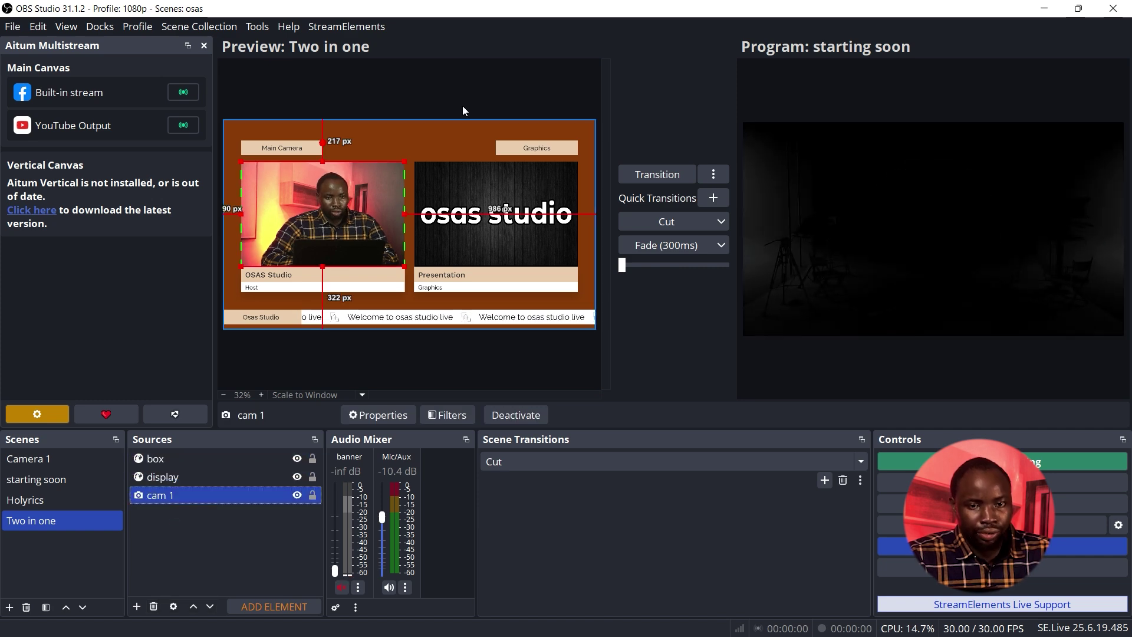
left_click(501, 84)
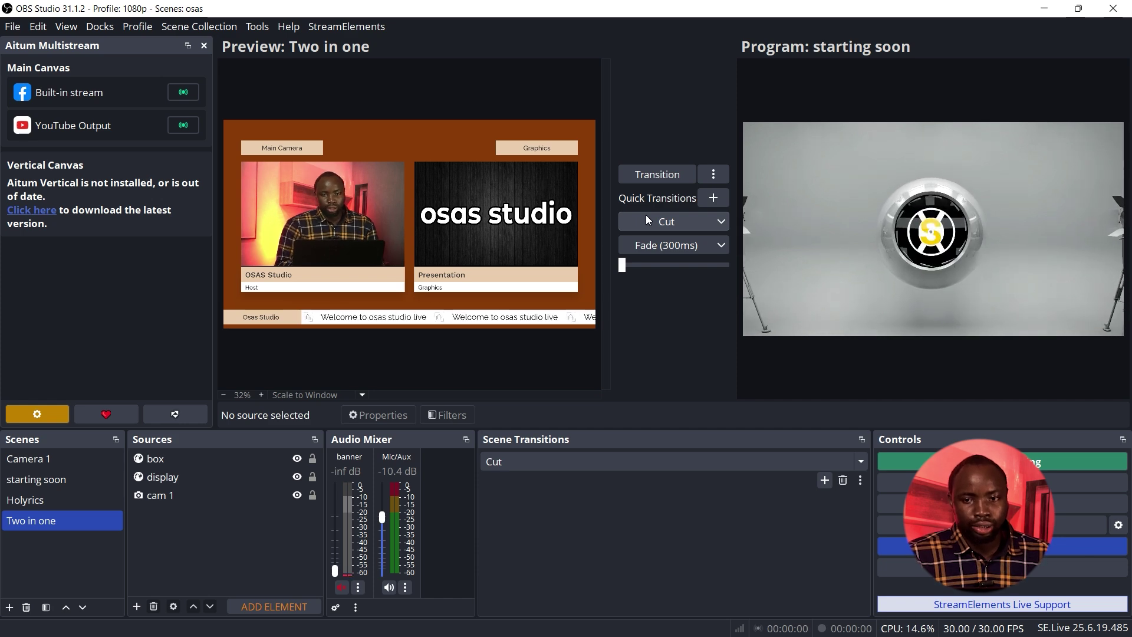
Step: Cut the Two in one scene to Program and restore down the OBS window
left_click(647, 217)
left_click(44, 518)
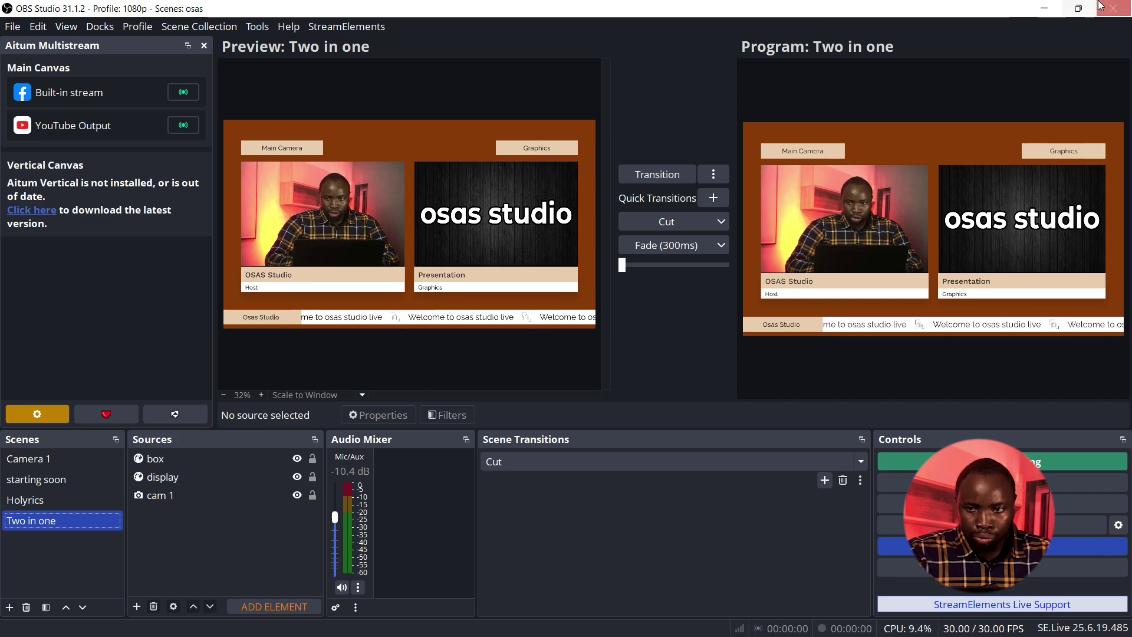
left_click(1078, 8)
Step: In the overlay controls, switch off Location Bugs and turn the Names layer back on
left_click(56, 212)
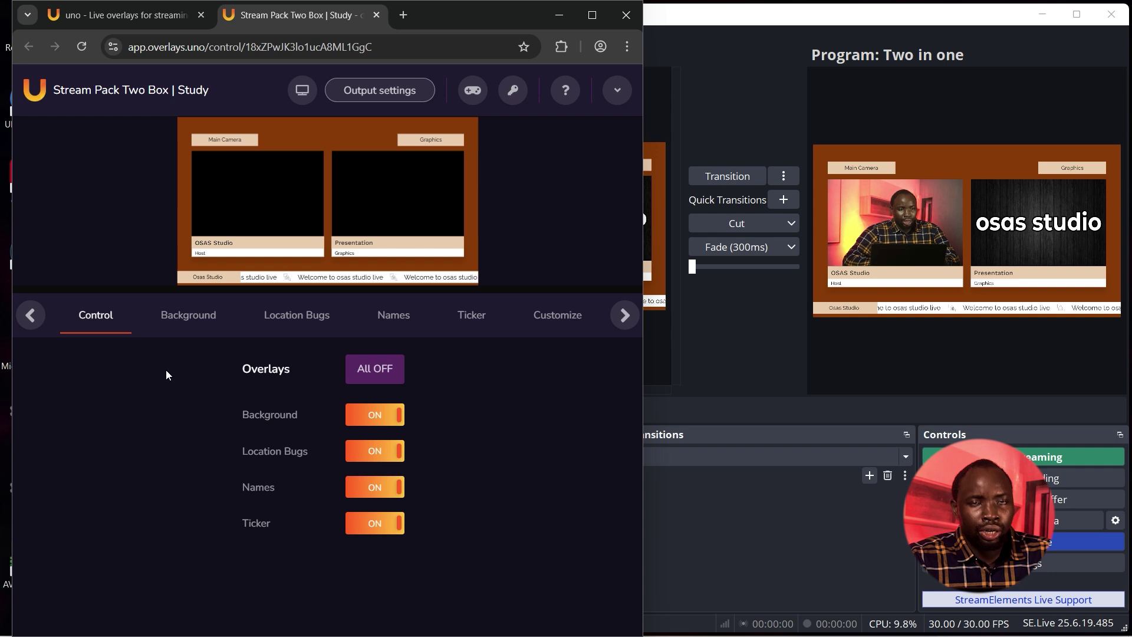
left_click(353, 452)
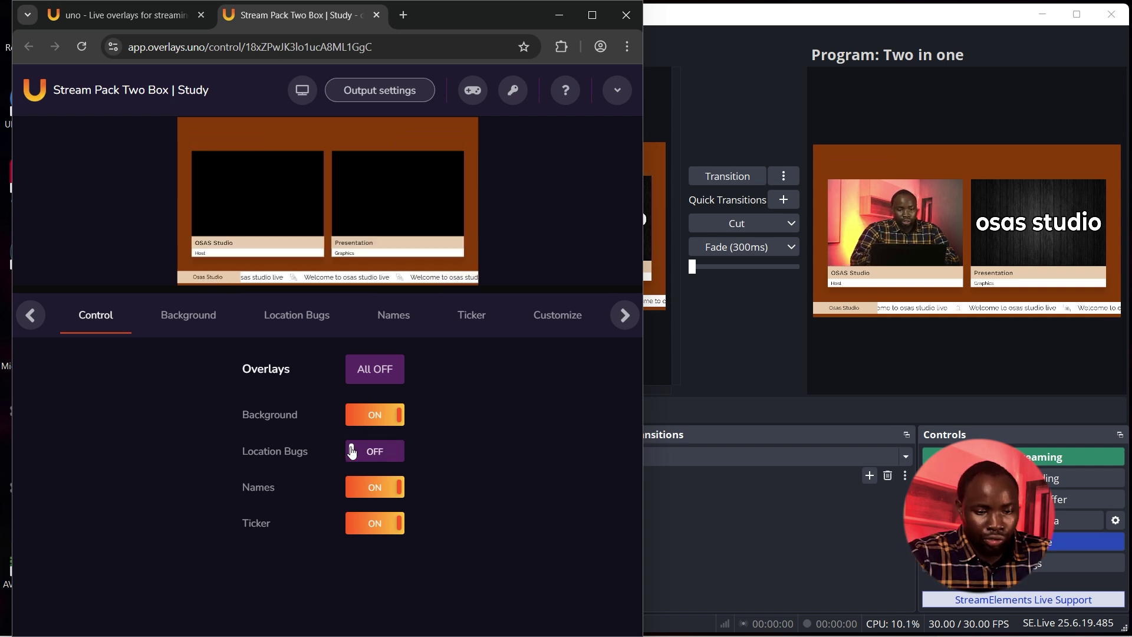
left_click(365, 493)
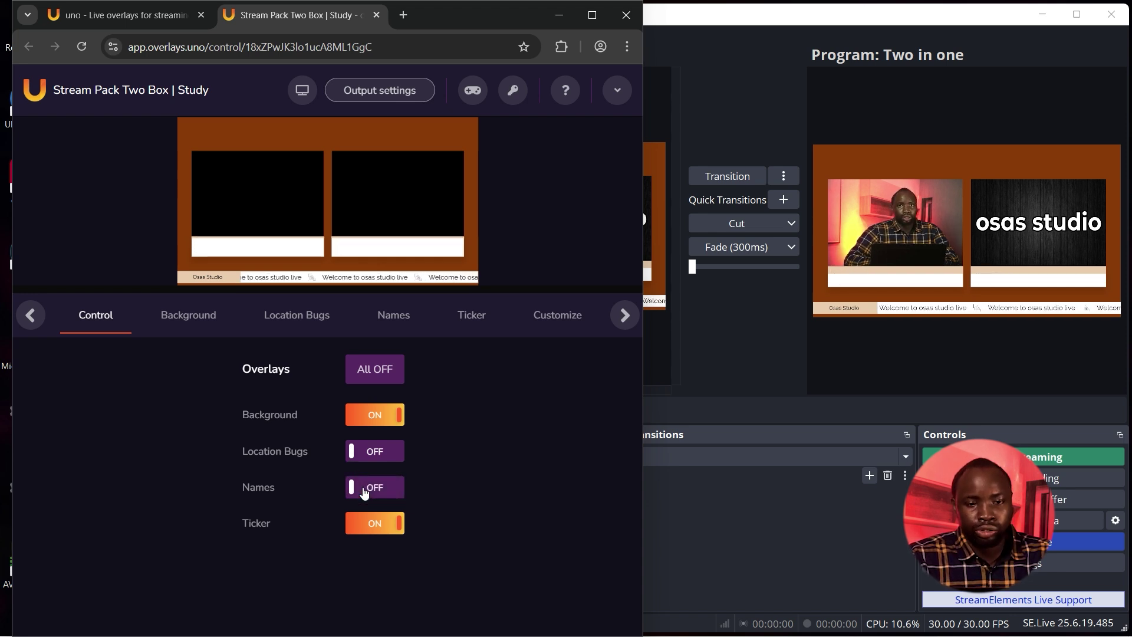
left_click(370, 494)
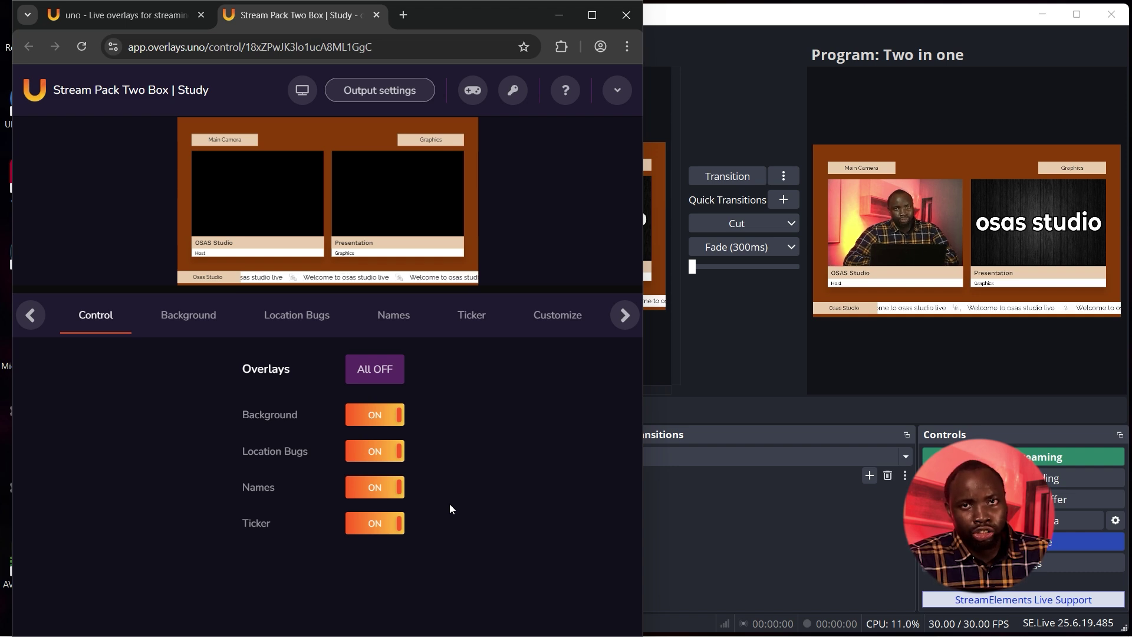
Step: Change the right name label from Presentation to 'OBS STUDIO FEED'
left_click(405, 308)
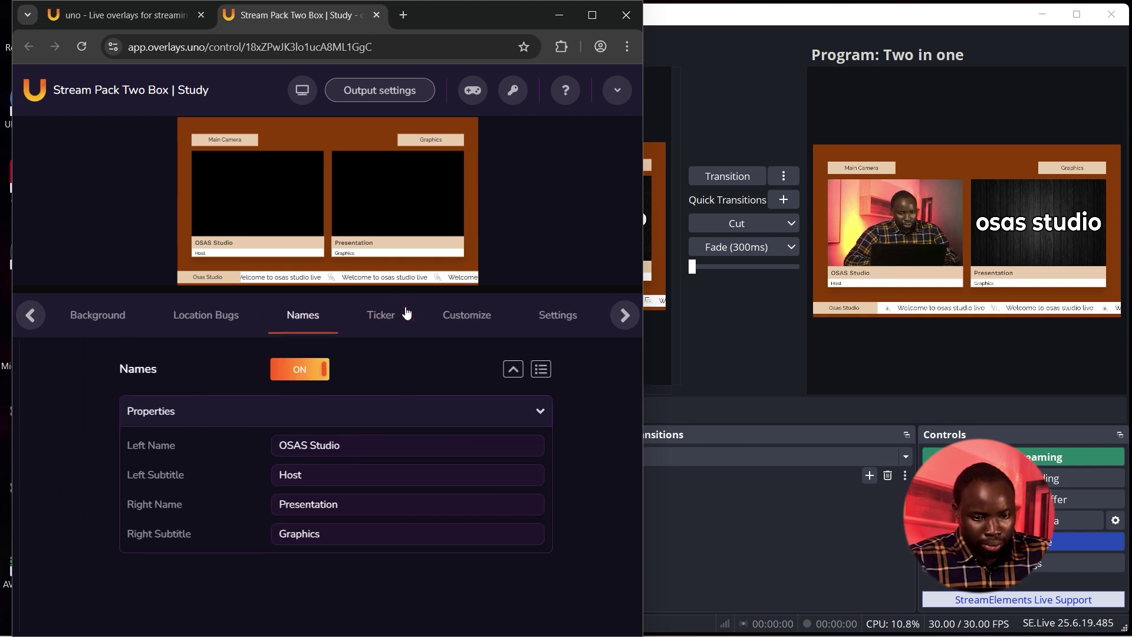
left_click(324, 475)
double_click(370, 506)
type("OBS STUDIO FEED")
left_click(229, 501)
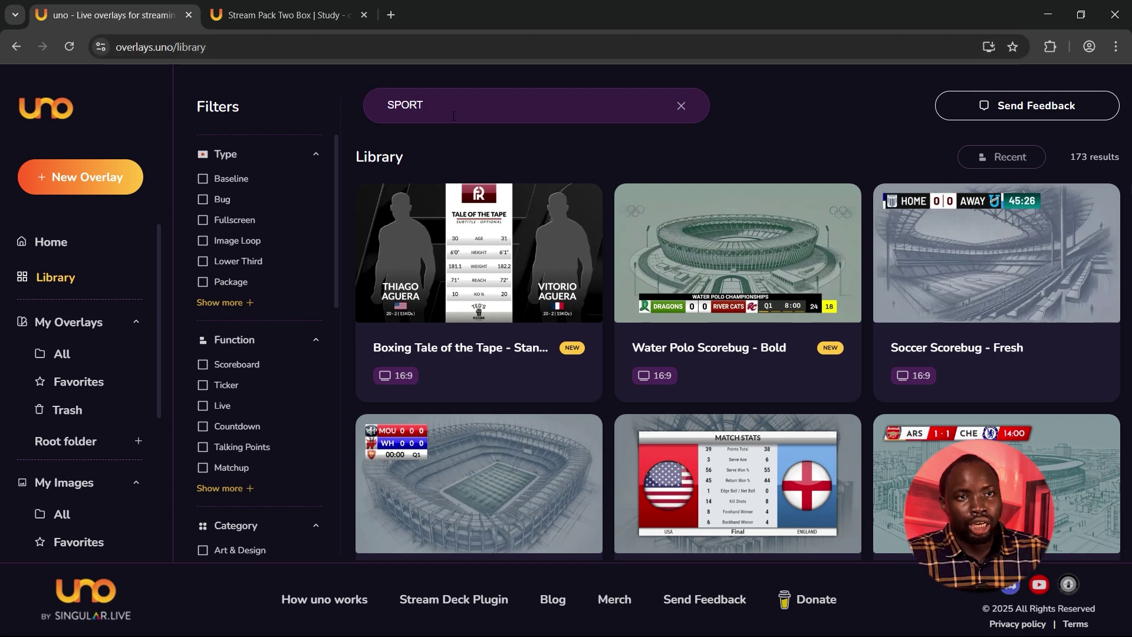
Step: Add Sports Talk Stream Pack 1 to My Overlays and open the new Sports Talk 1 control page
scroll(968, 219, "down", 10)
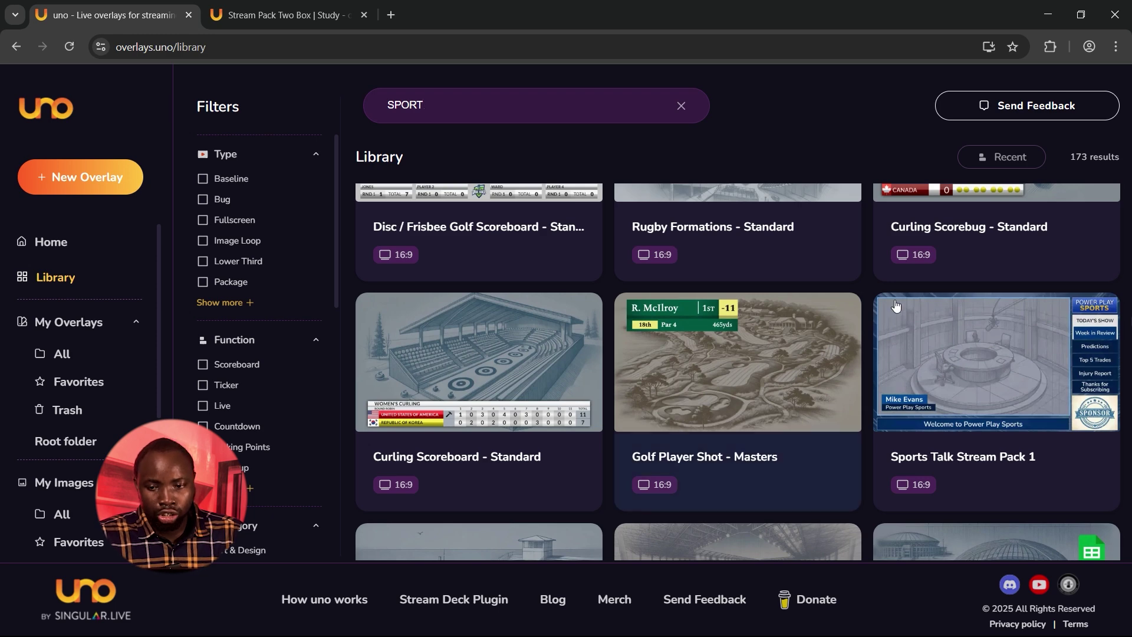
left_click(983, 325)
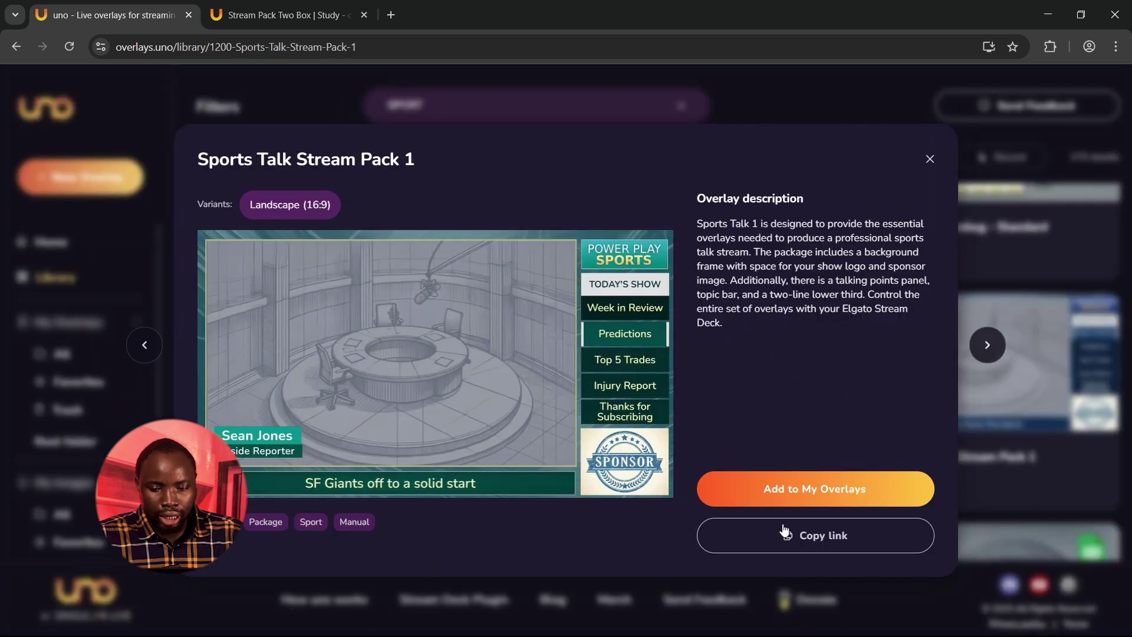
left_click(817, 500)
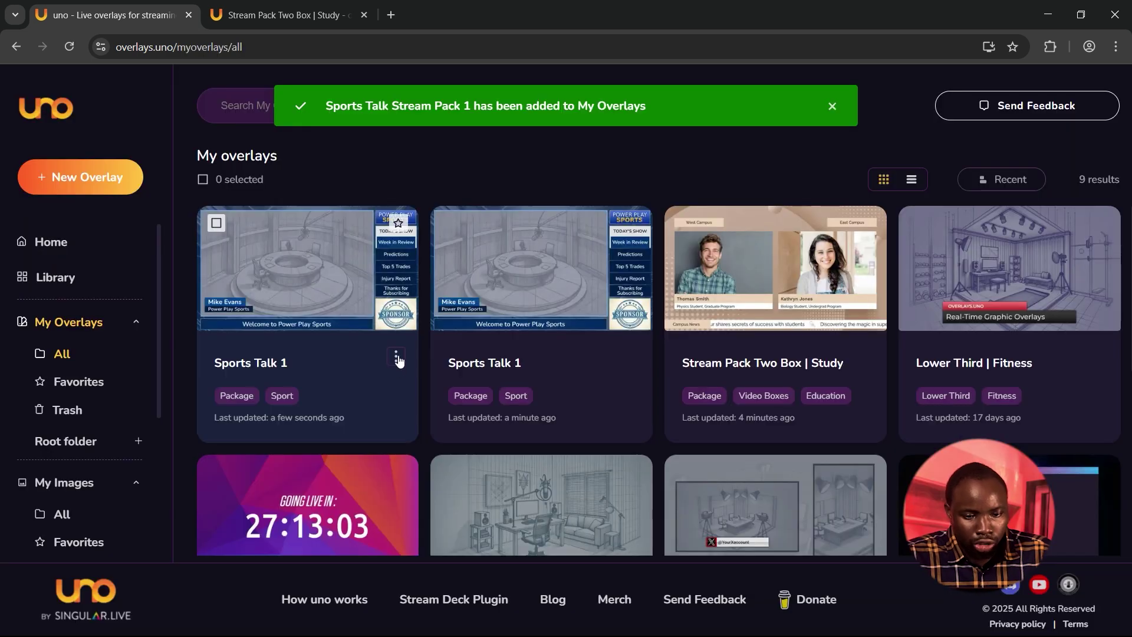
left_click(397, 358)
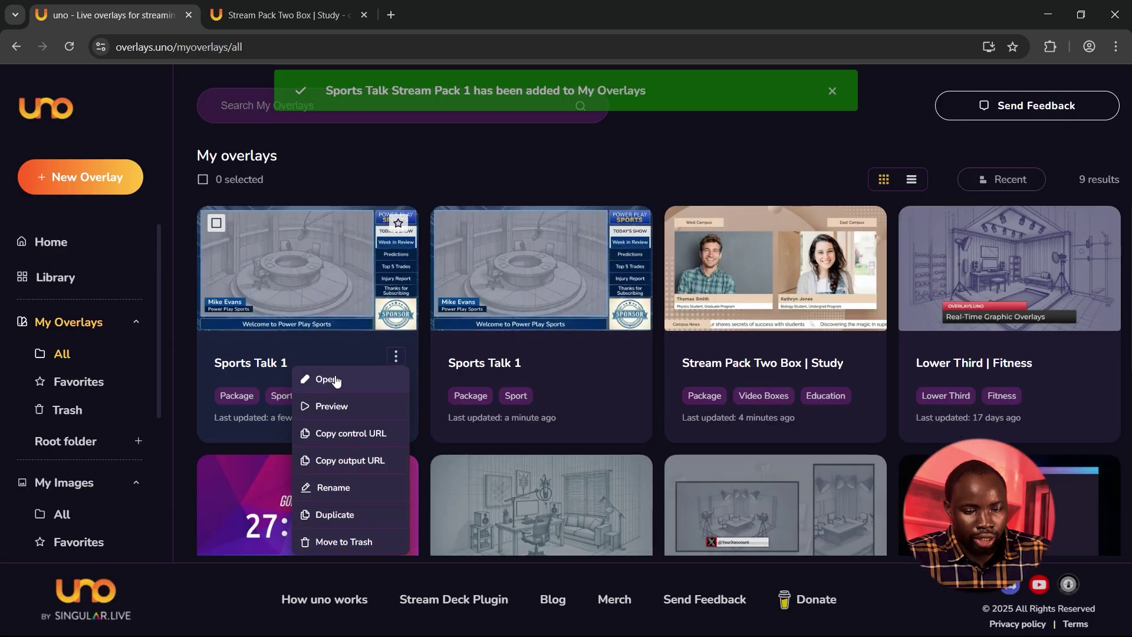
left_click(313, 384)
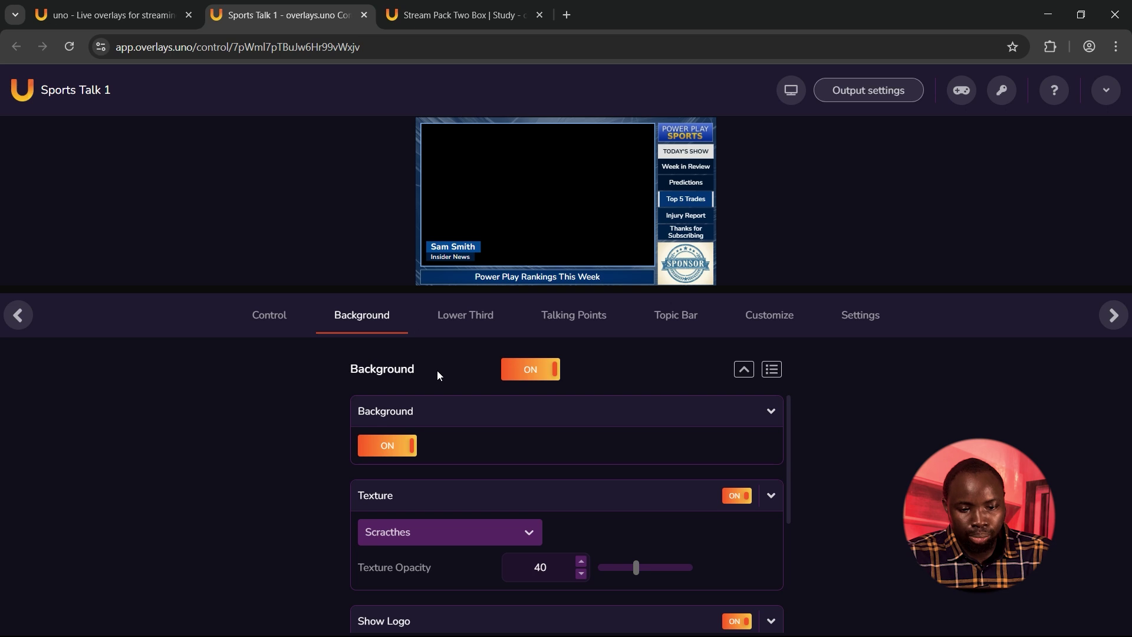
Step: Set the Sports Talk 1 background texture to Gradient
scroll(793, 434, "down", 1)
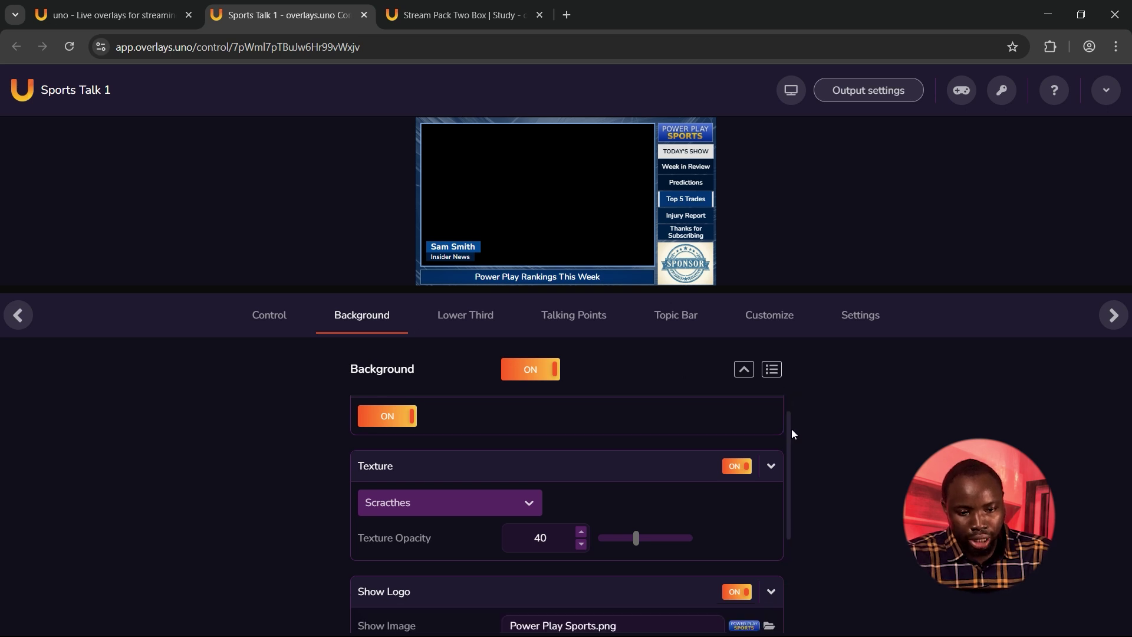
scroll(793, 434, "down", 1)
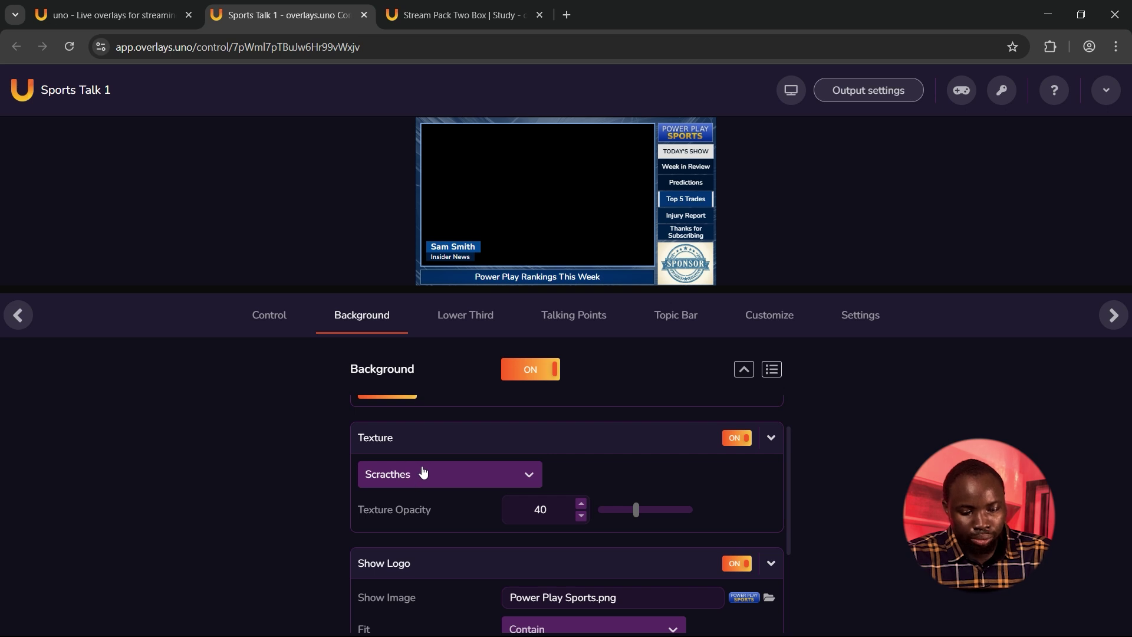
left_click(423, 472)
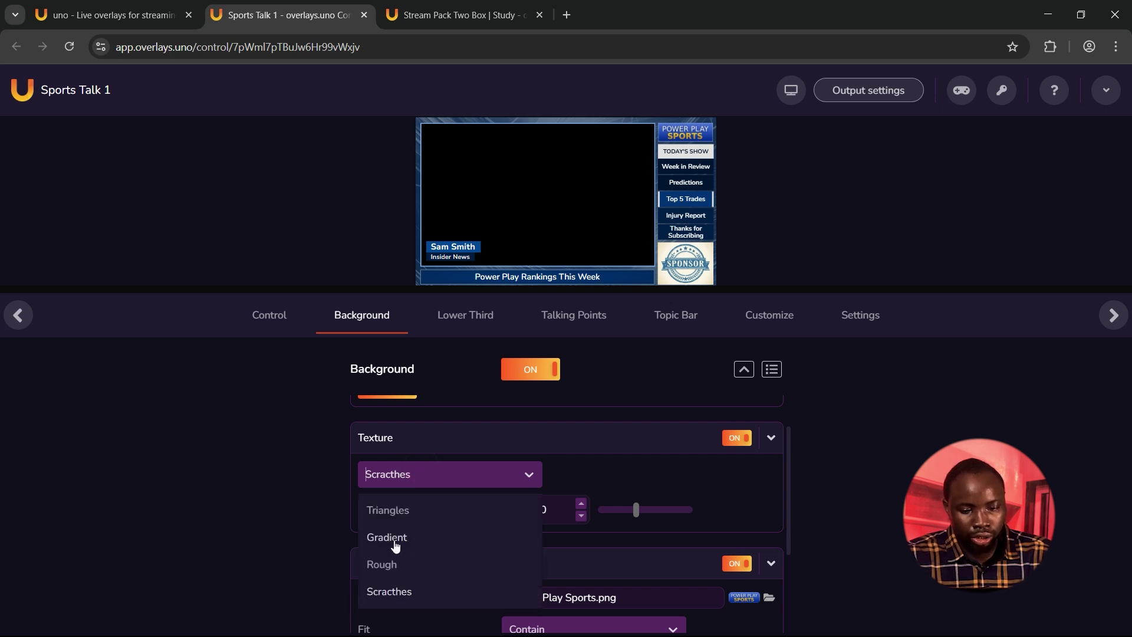
left_click(394, 540)
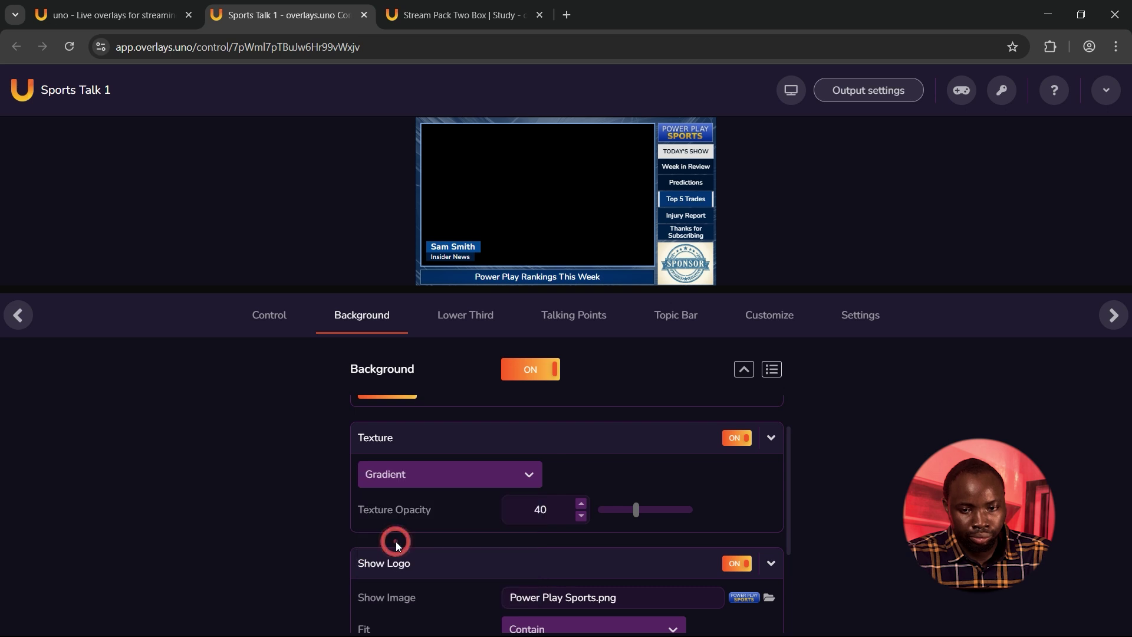
left_click(394, 531)
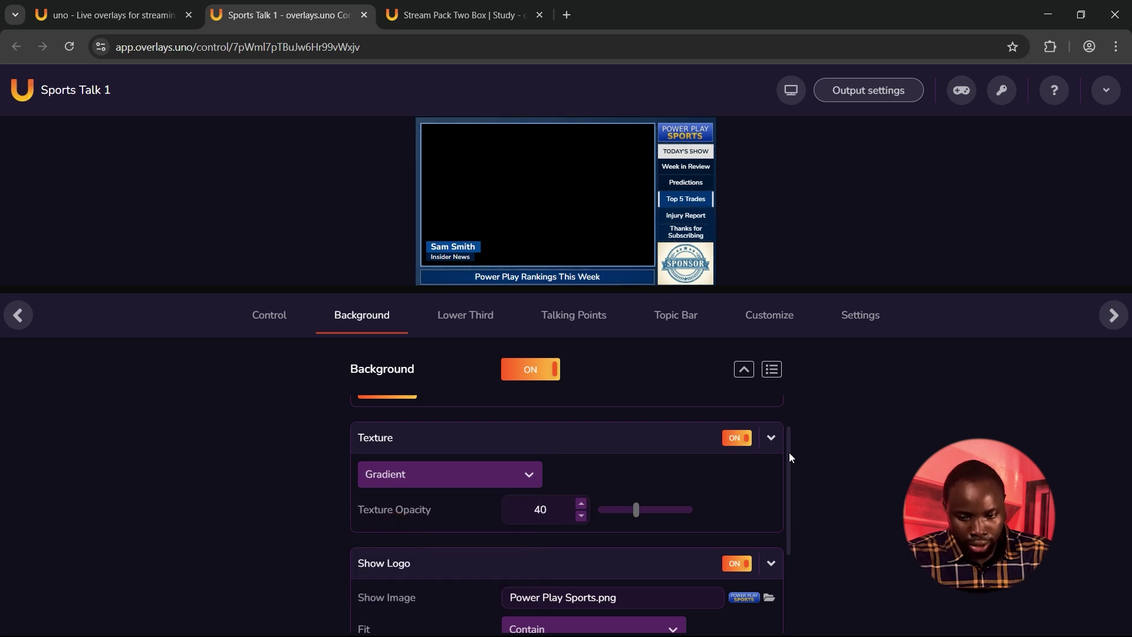
Step: Upload the logo and banner images from the computer into My Images
scroll(493, 465, "down", 1)
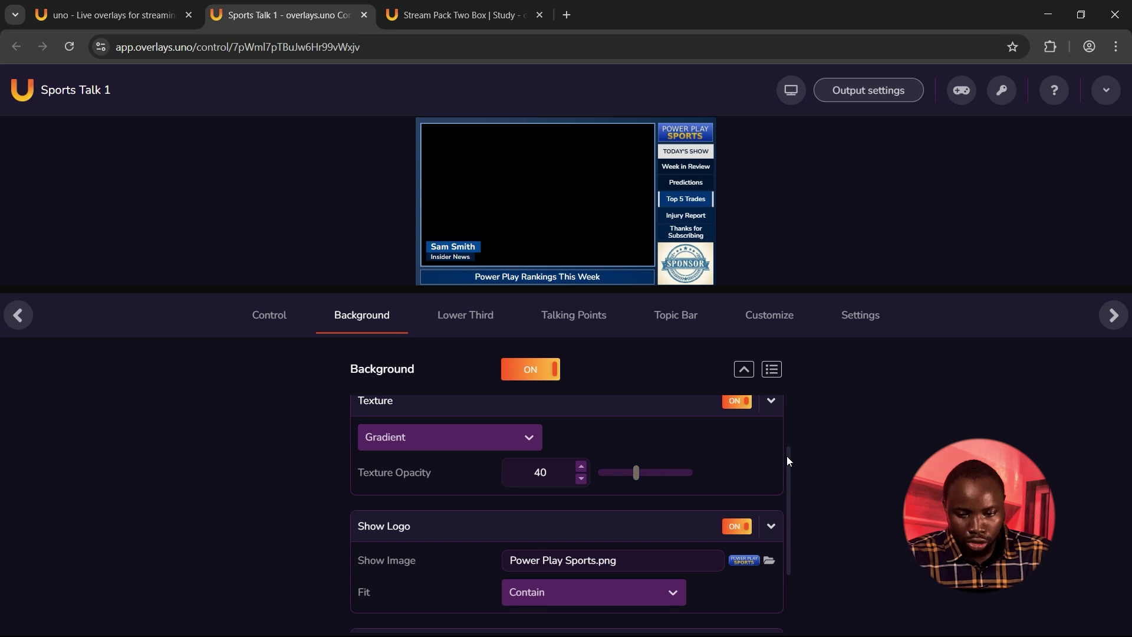
left_click_drag(787, 463, 791, 497)
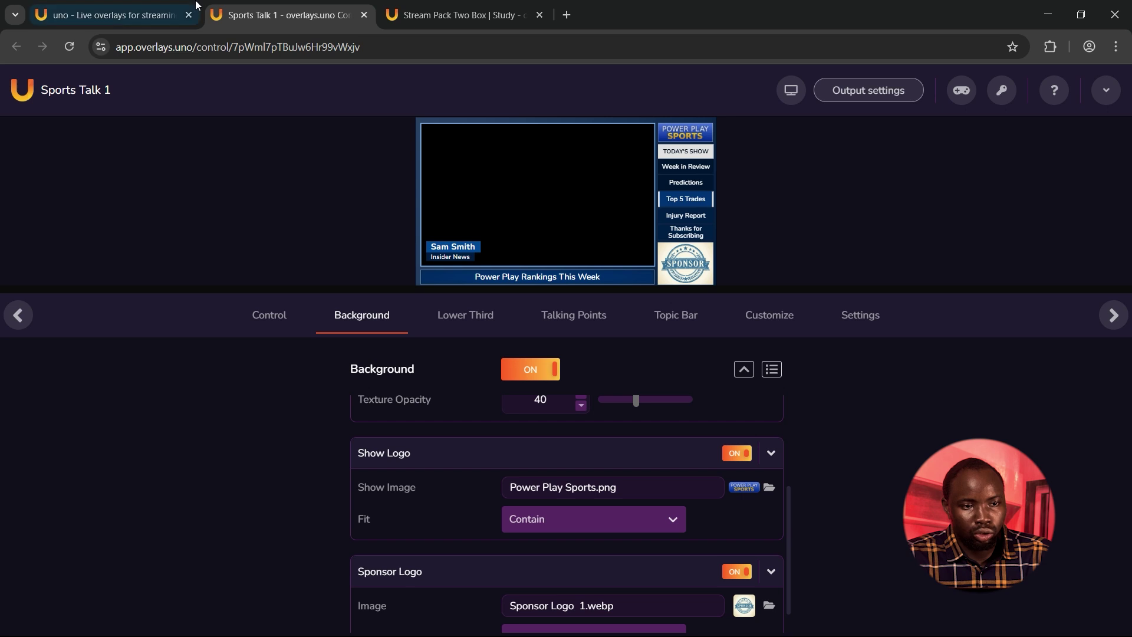
left_click(112, 15)
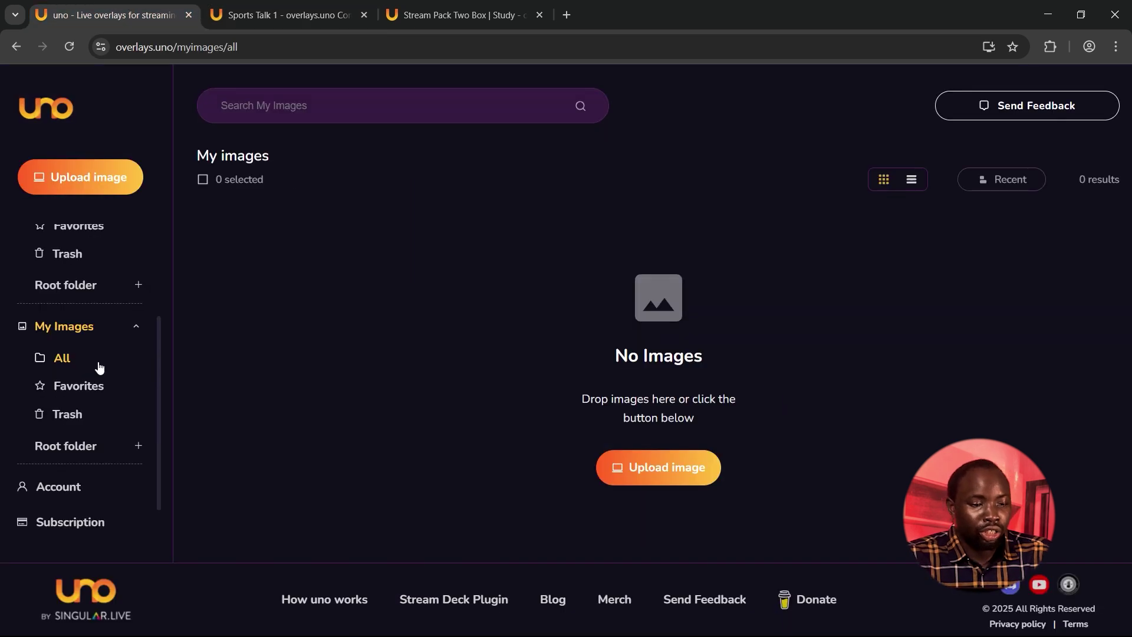
left_click(669, 471)
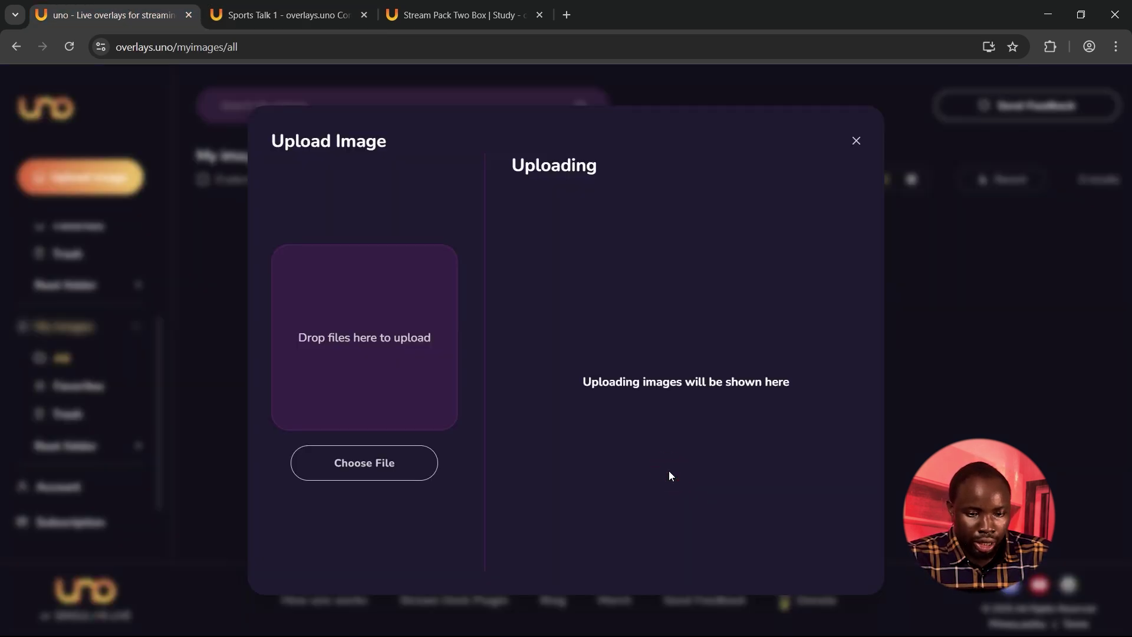
left_click(343, 454)
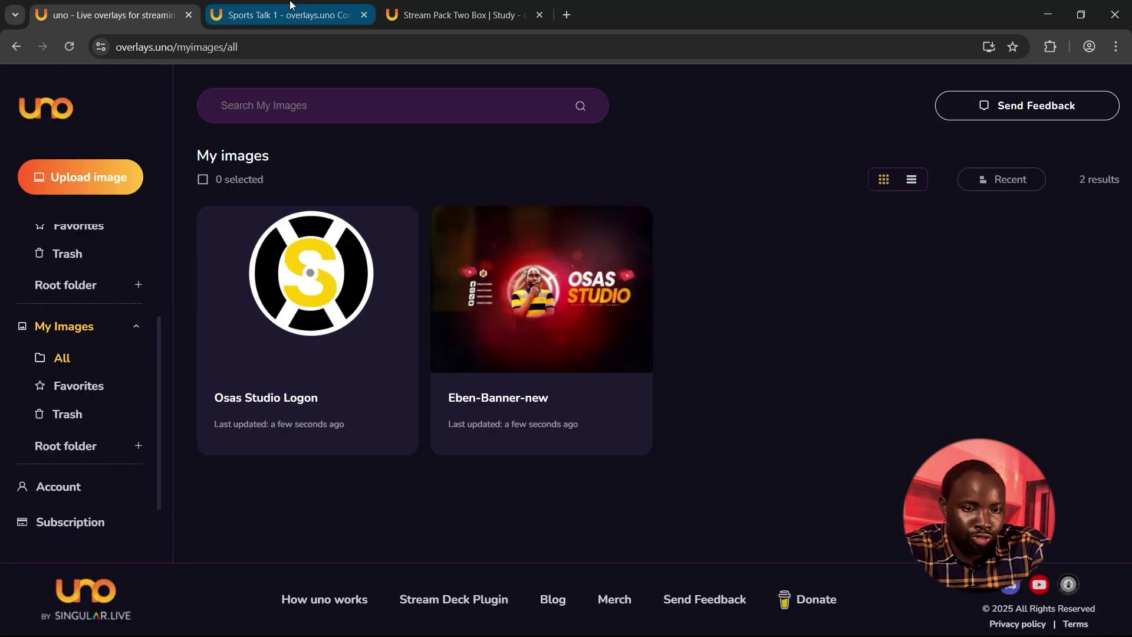
Step: Back on Sports Talk 1, choose the uploaded Osas Studio Logon as the Show Image logo
left_click(306, 4)
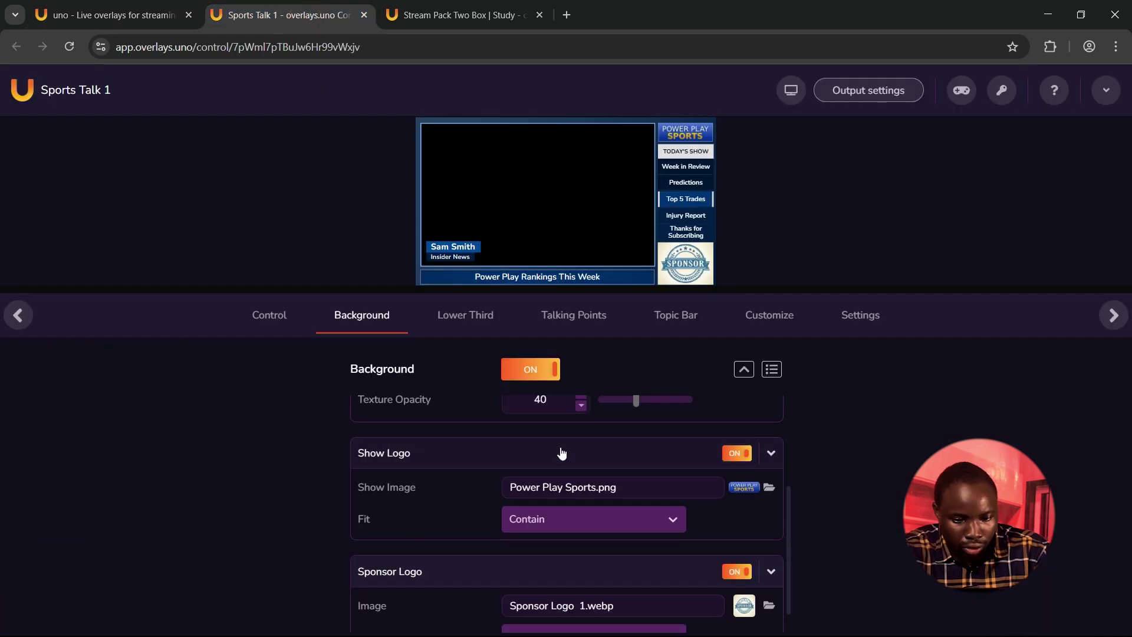
scroll(772, 545, "up", 1)
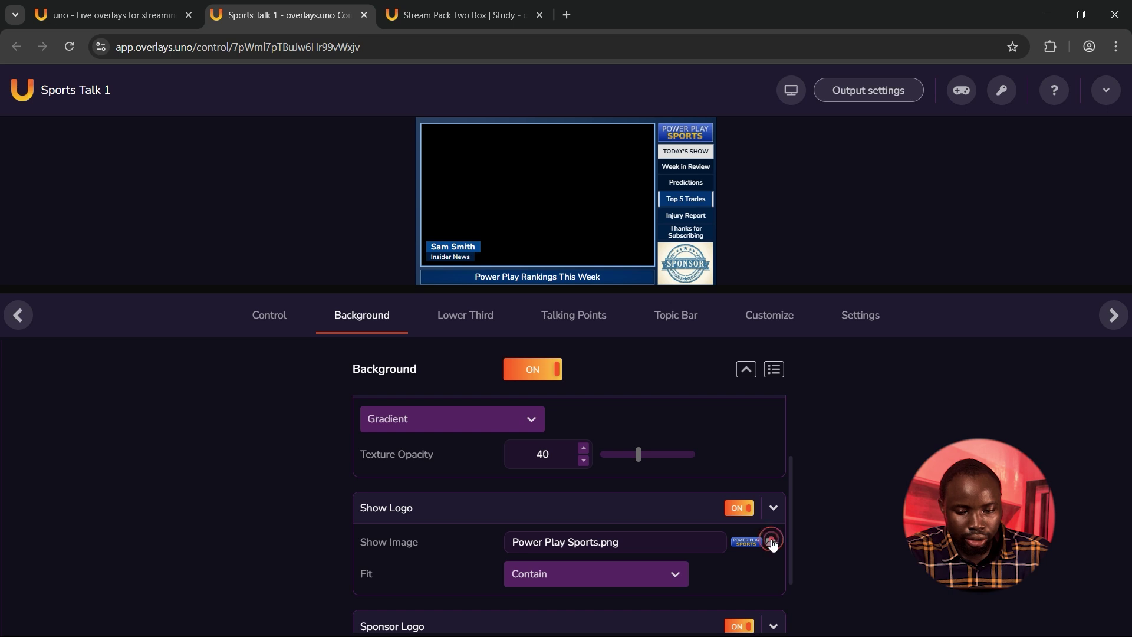
left_click(773, 542)
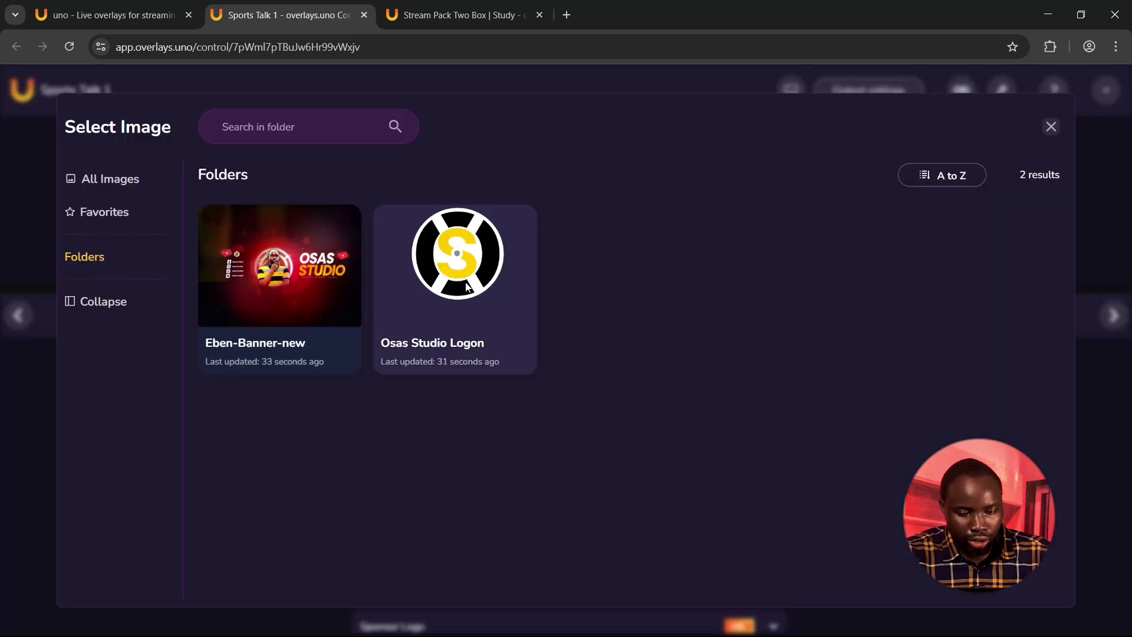
left_click(466, 281)
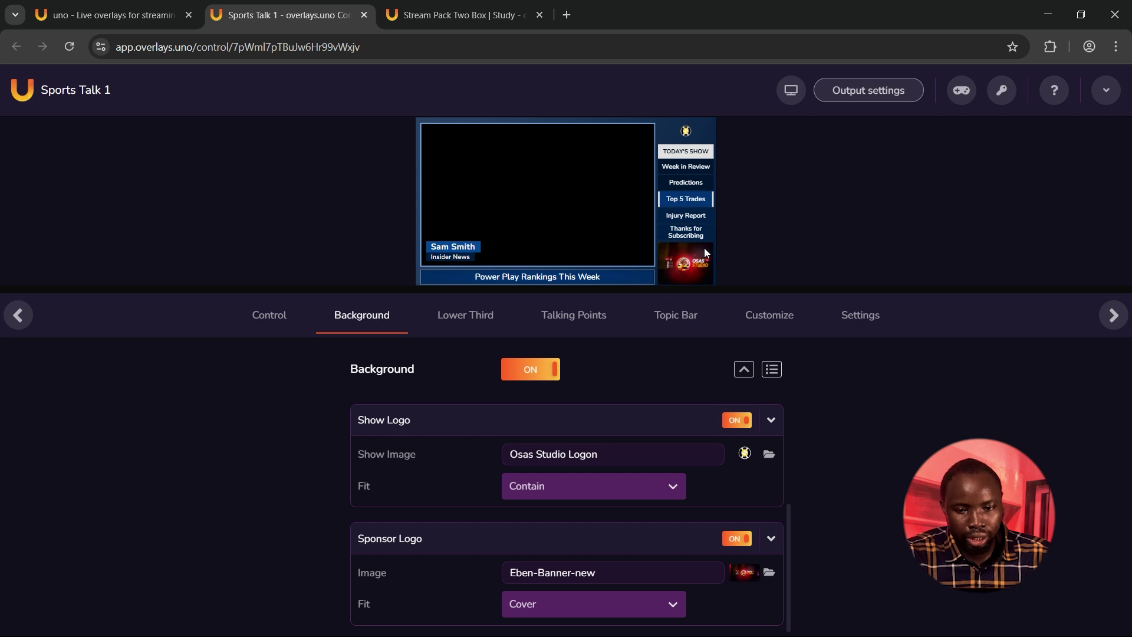
scroll(761, 567, "up", 3)
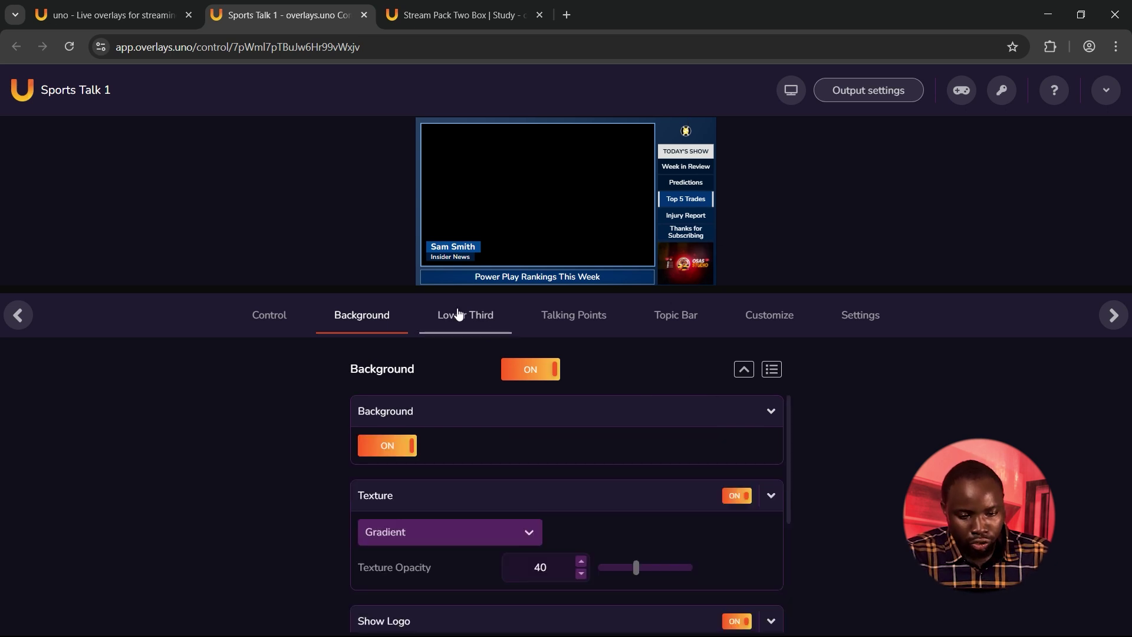
Step: Toggle Talking Points off and on, keeping TIKTOK, LIVESTREAM, TELEGRAM, LIVE, STREAM shown
left_click(459, 315)
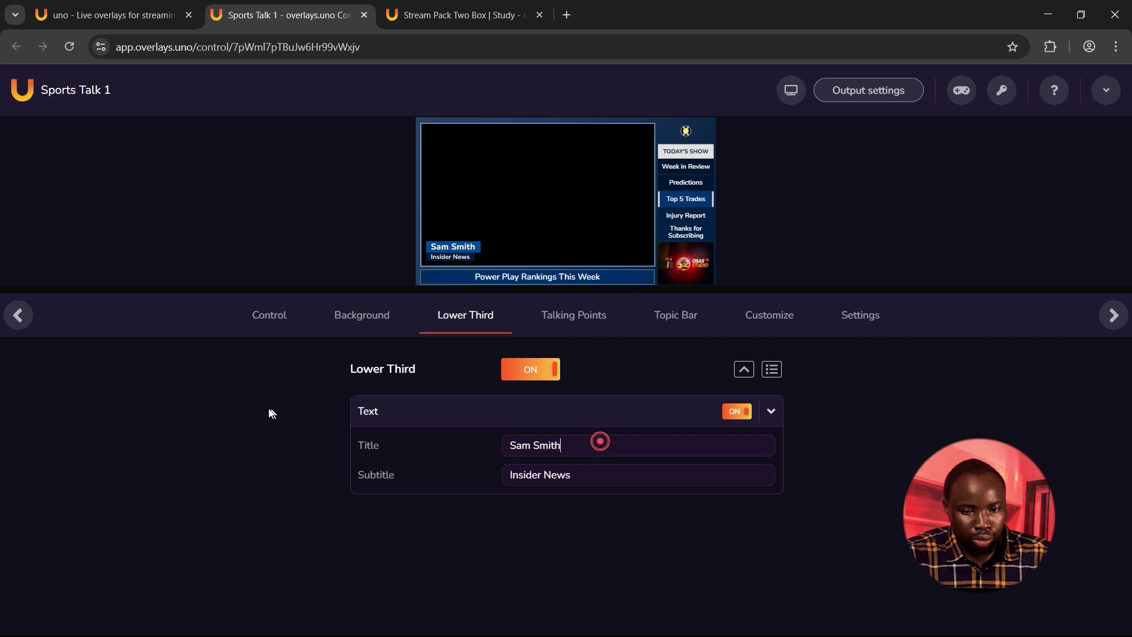
key("ctrl+a")
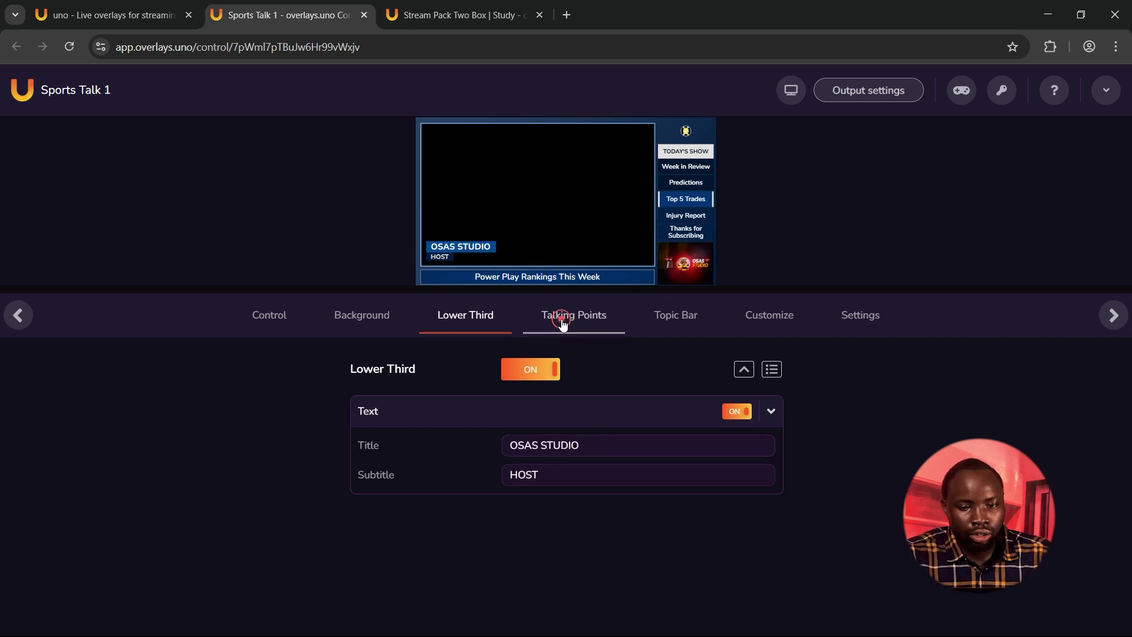
left_click(564, 318)
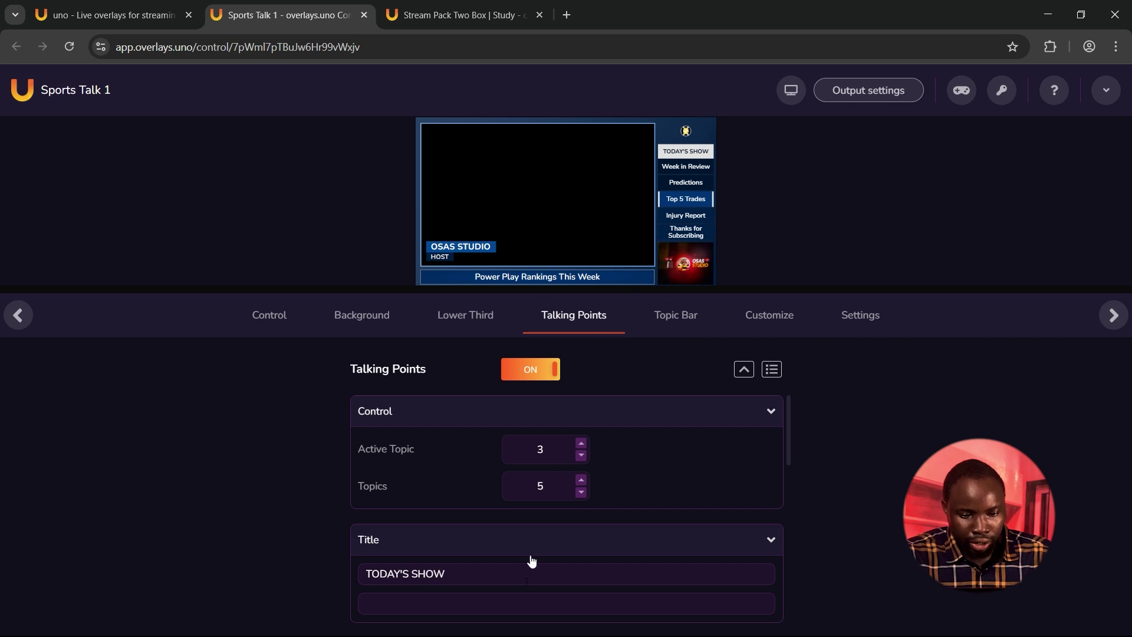
left_click(528, 379)
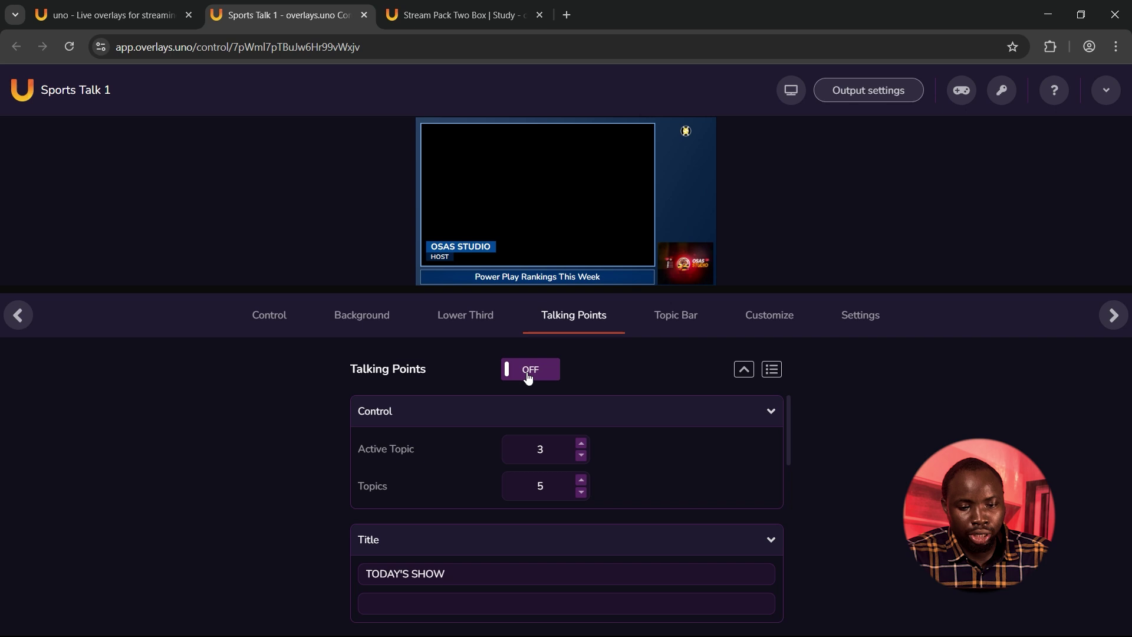
left_click(528, 378)
left_click_drag(789, 413, 789, 526)
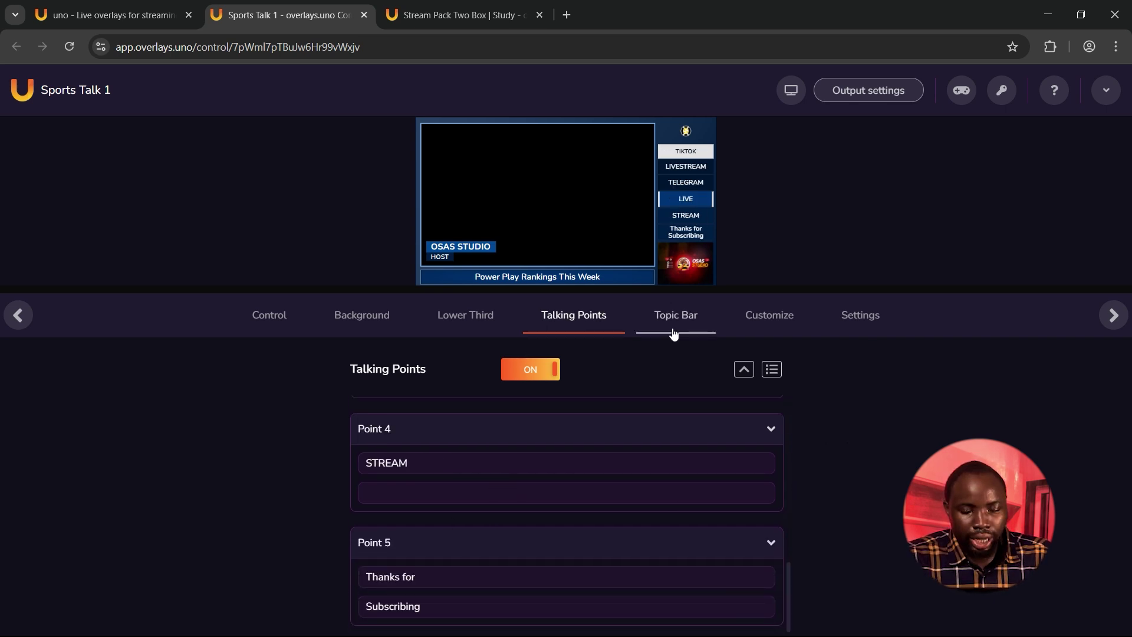
left_click(678, 323)
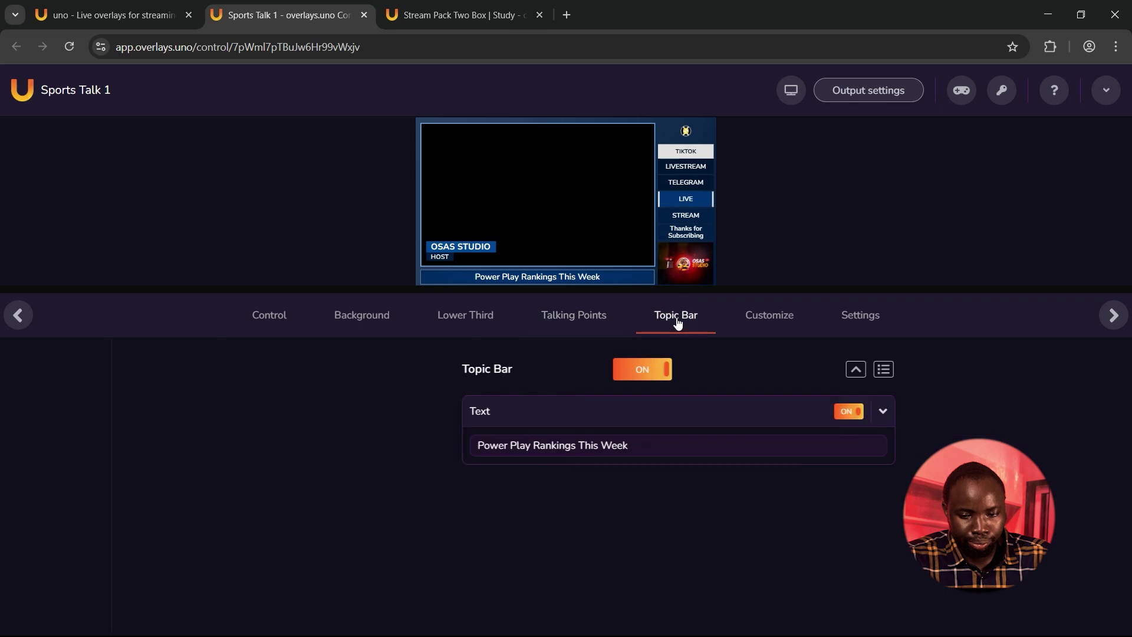
Step: Set the topic bar to 'WELCOME TO OSAS STUDIO STREAM'; try Alert and Pine, then keep RISD
left_click_drag(518, 446, 255, 432)
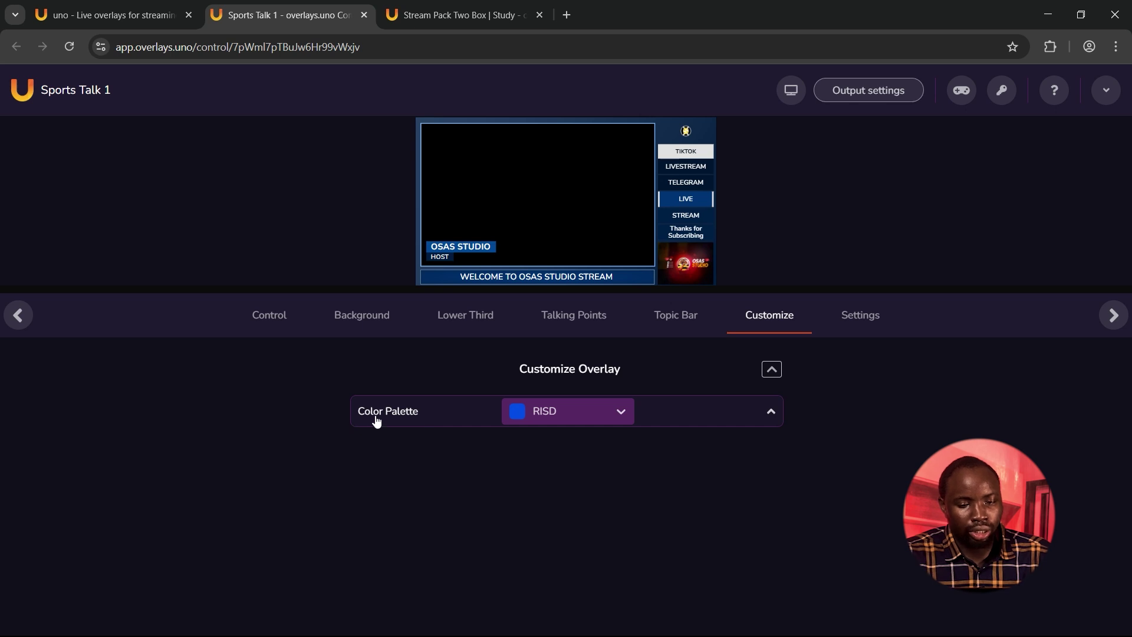
left_click(589, 426)
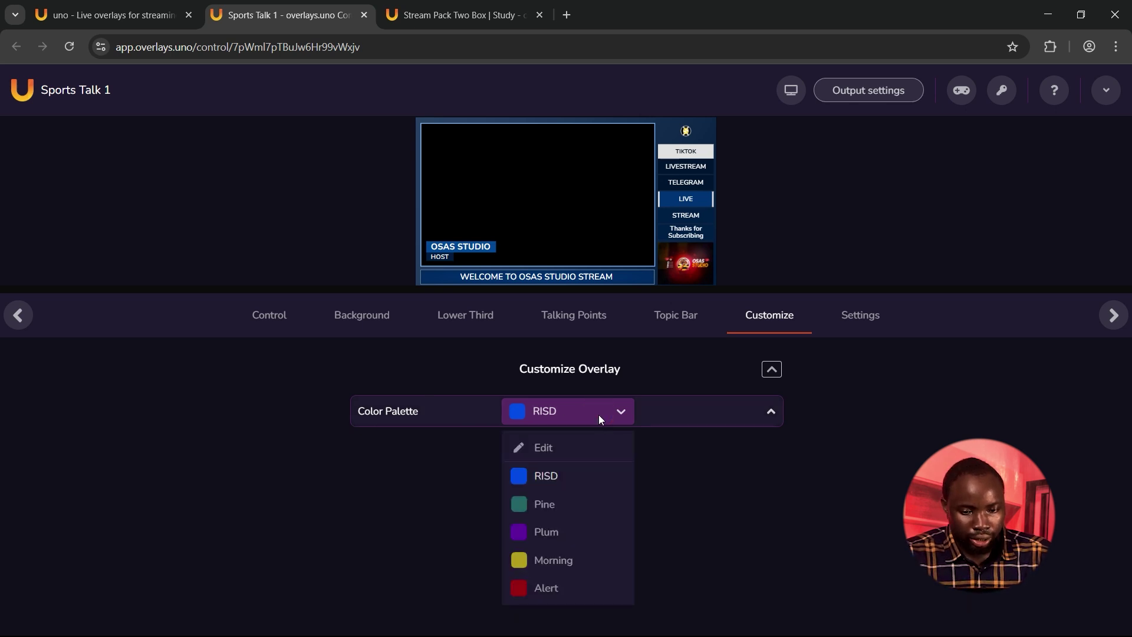
left_click(542, 584)
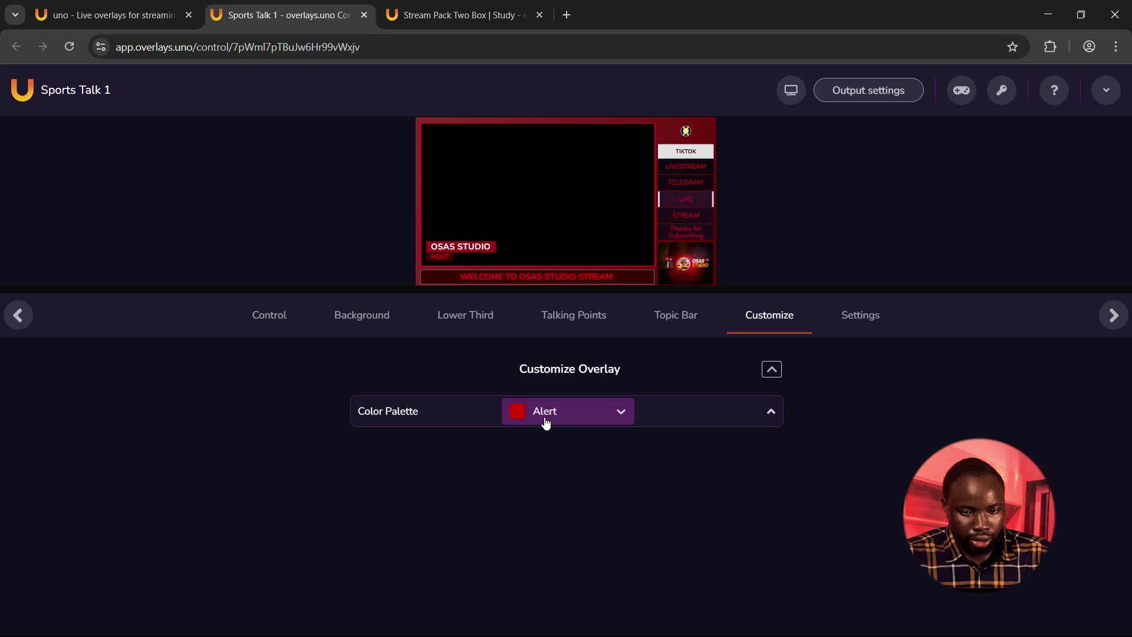
left_click(547, 423)
left_click(536, 503)
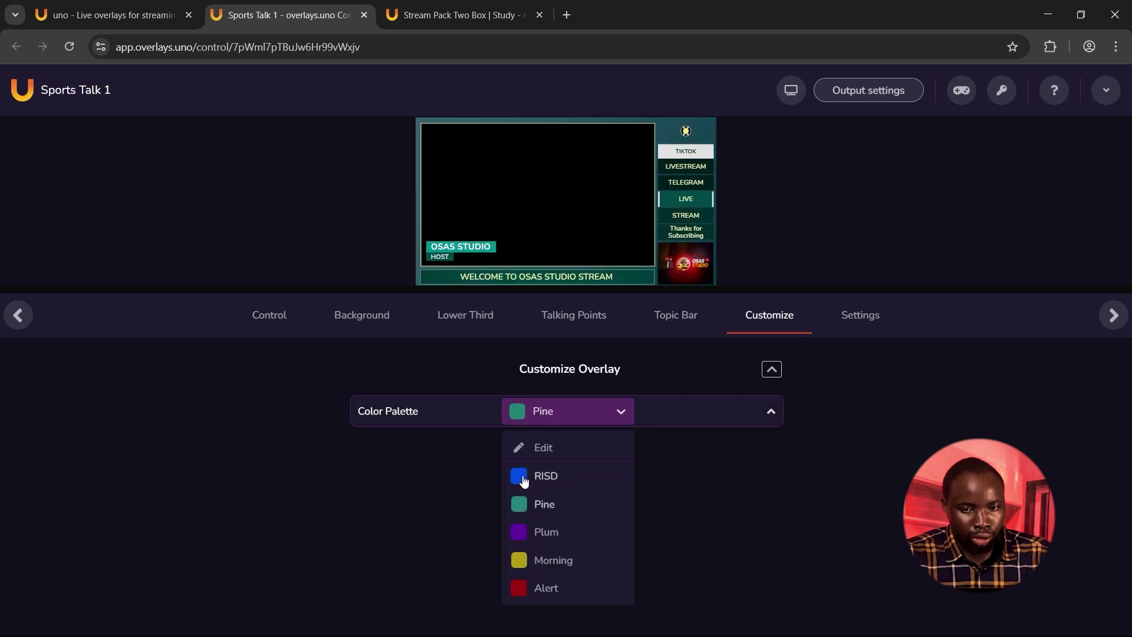
left_click(523, 477)
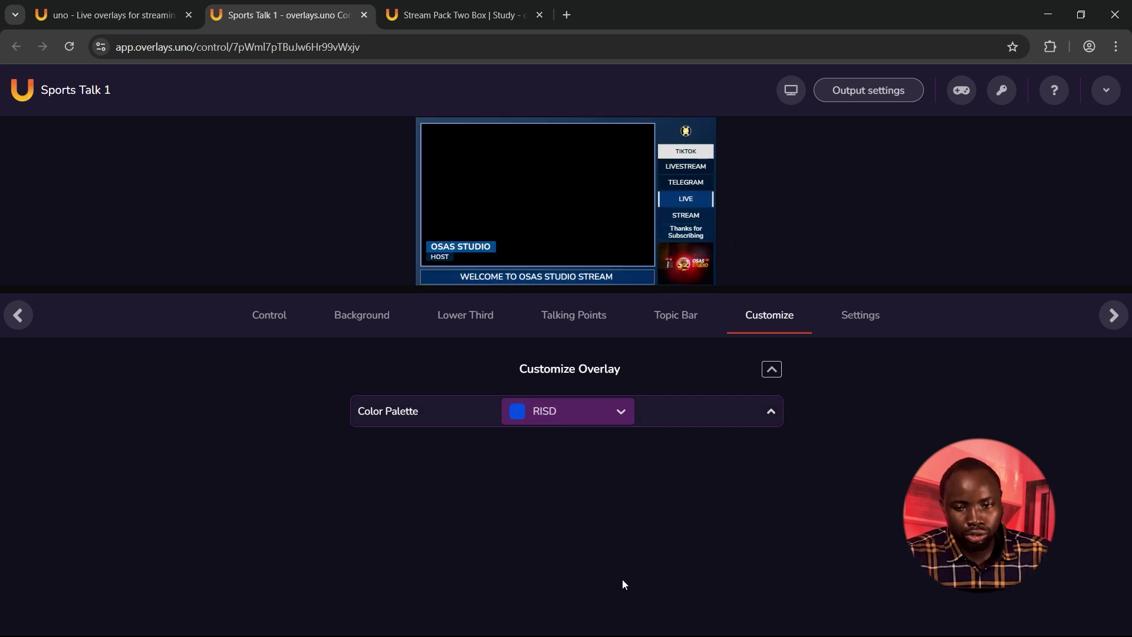
Step: Copy the Sports Talk 1 output URL from Output settings and minimize the browser
left_click(872, 93)
left_click(576, 507)
left_click(578, 507)
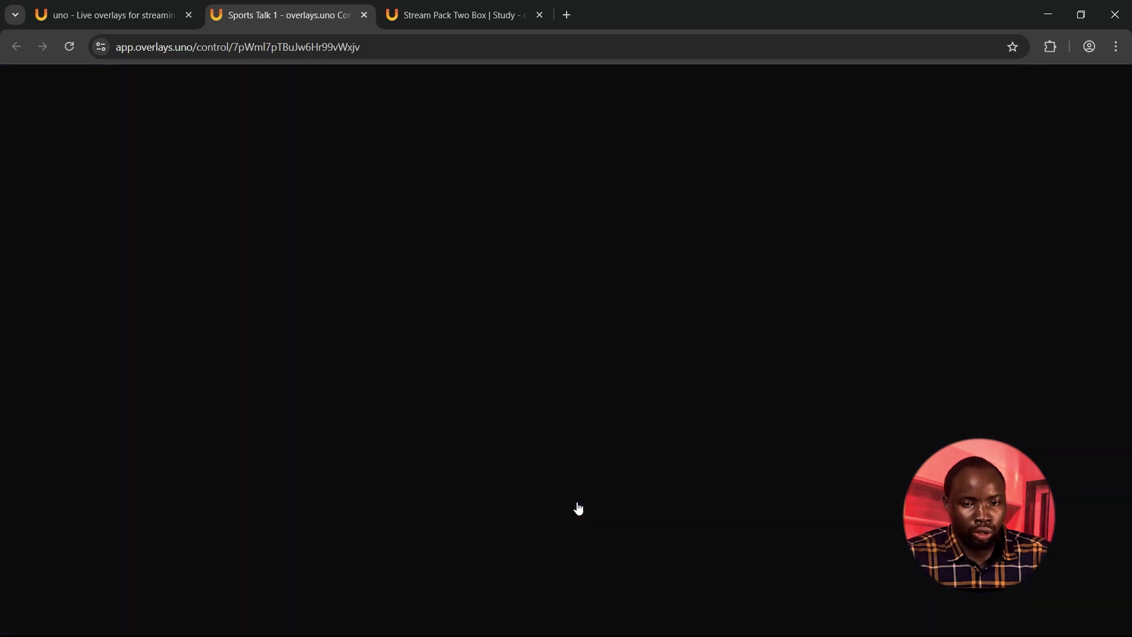
left_click(1059, 5)
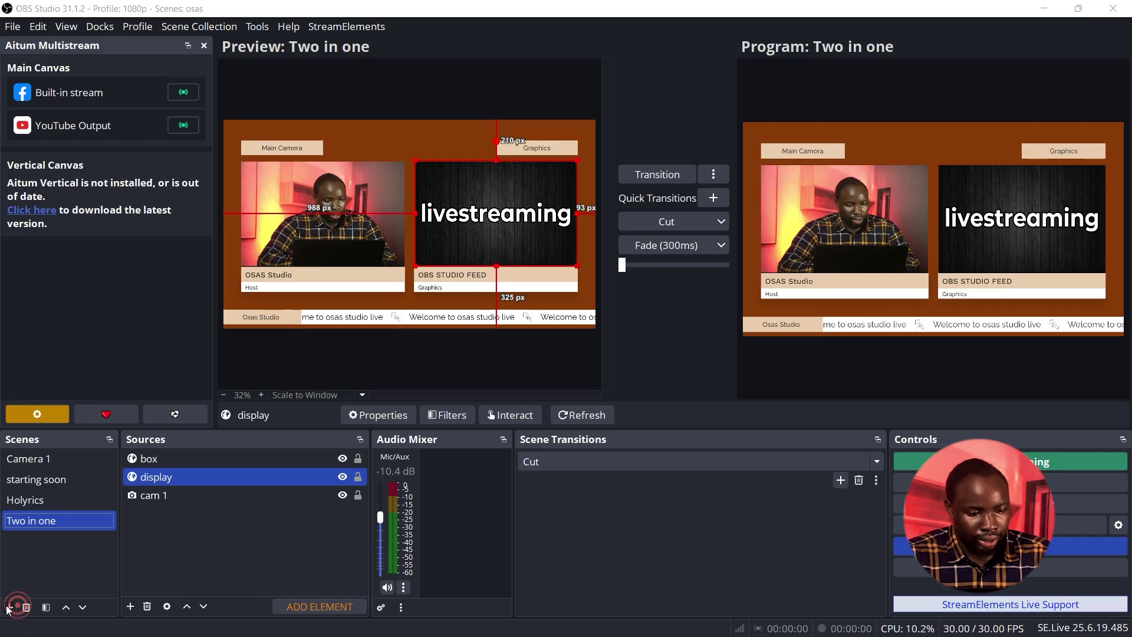
Step: Create a SINGLE BOX scene and add a Browser source named '1 BOX'
left_click(8, 606)
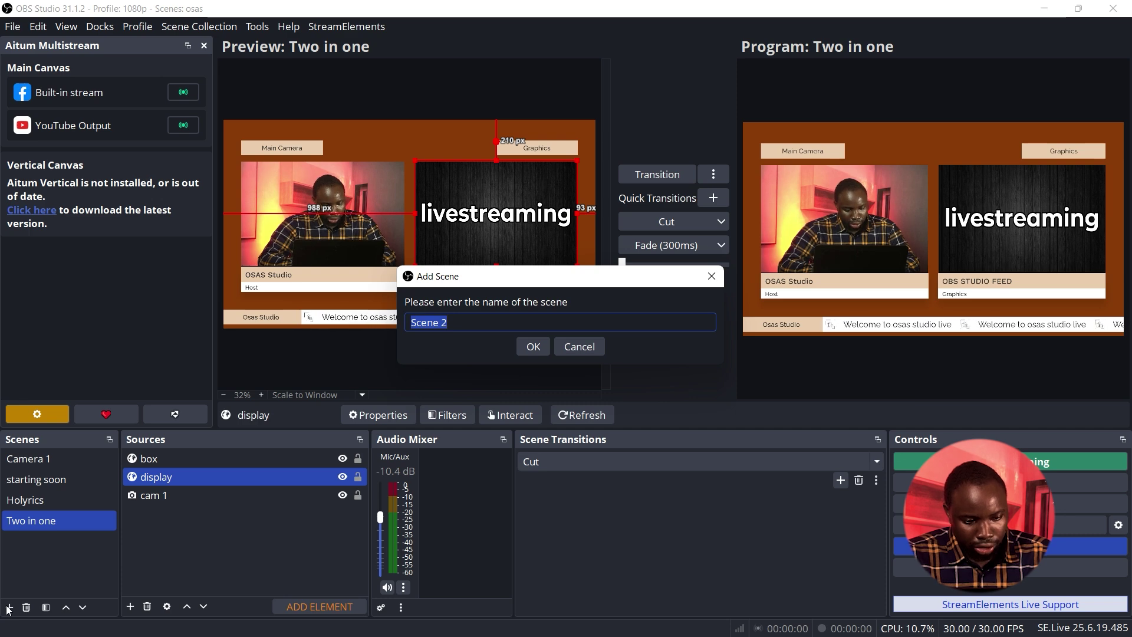
type("SINGLE BOX")
key("Return")
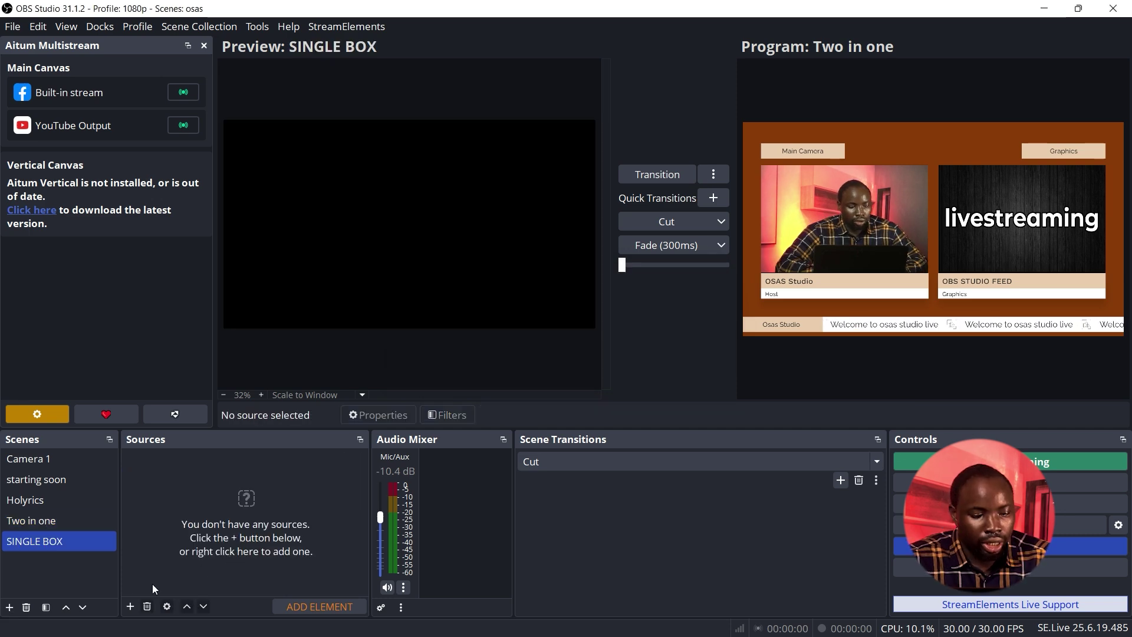
left_click(127, 607)
left_click(175, 344)
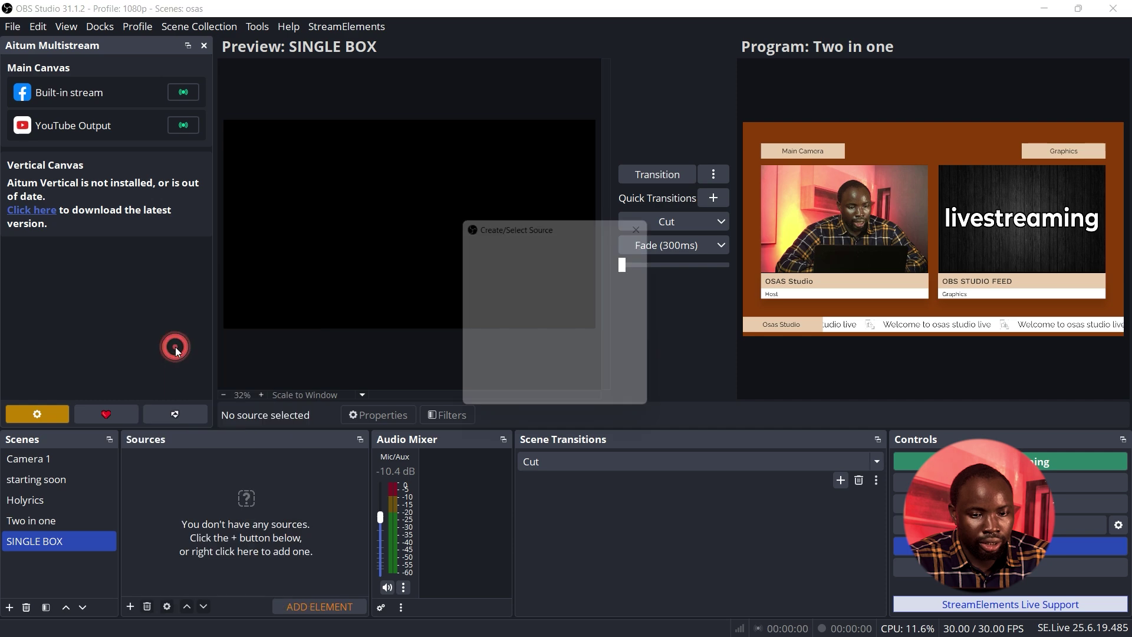
type("1 BOX")
key("Return")
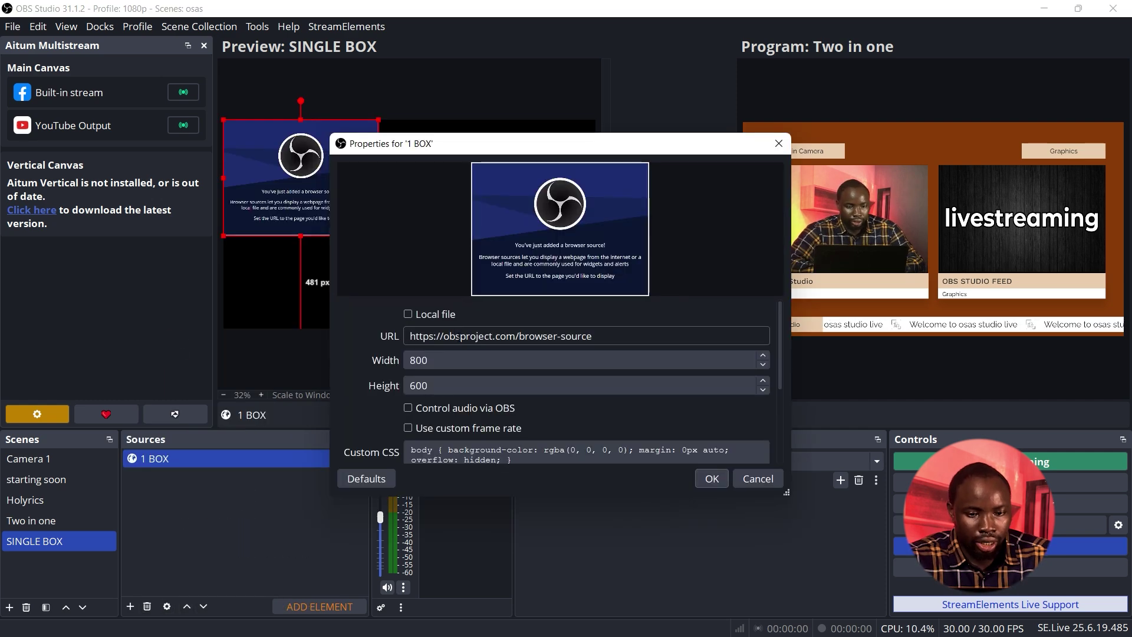
Step: Paste the overlay output URL, set 1920×1080, clear the custom CSS, and apply
left_click_drag(457, 336, 444, 336)
triple_click(445, 336)
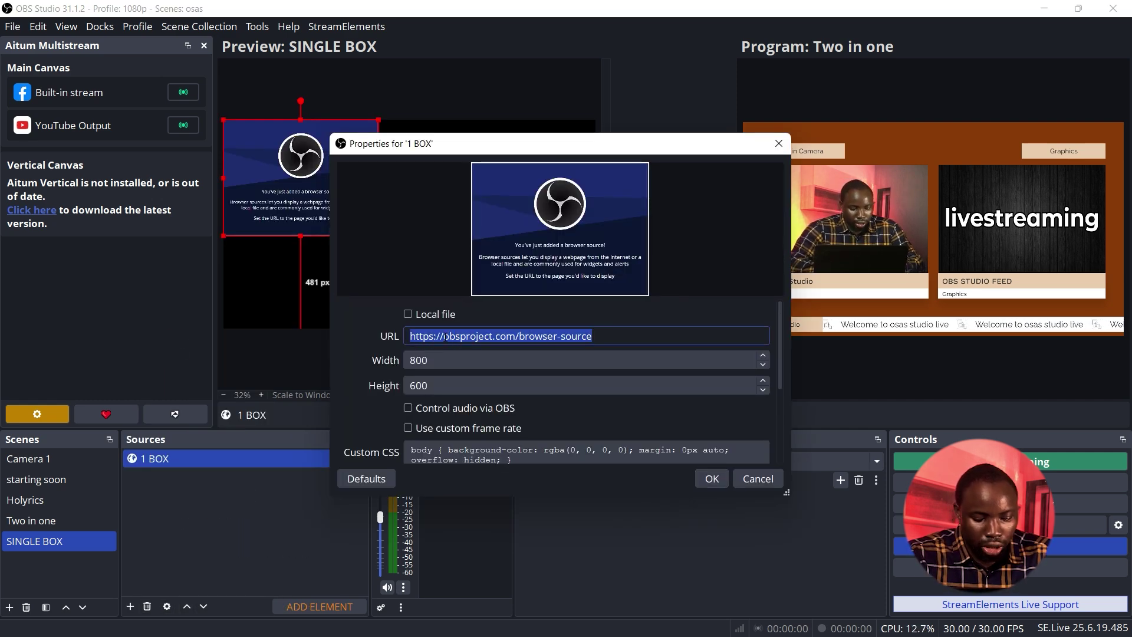
type("https://app.overlays.uno/output/3YvjuDi6R1xGdkDQeBM5ul")
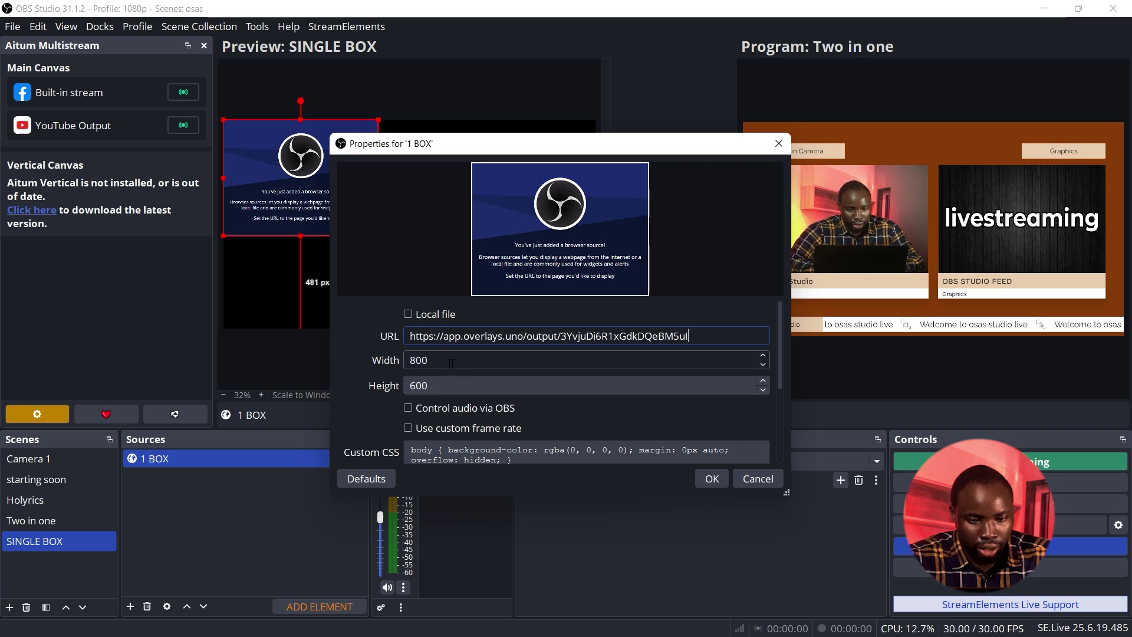
double_click(464, 360)
type("1920")
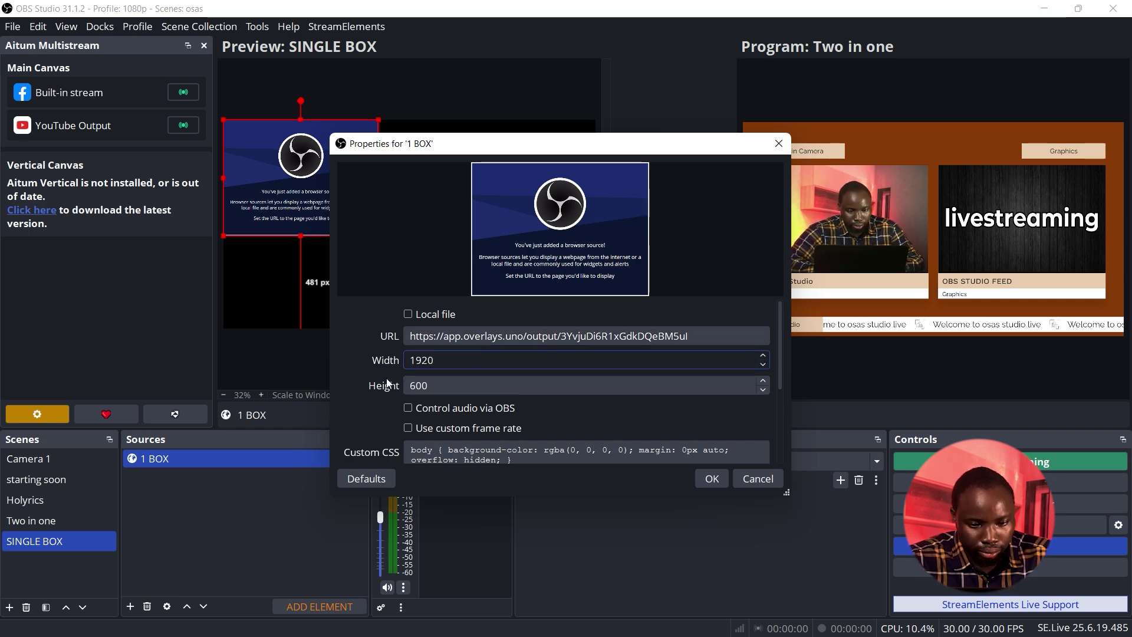
key("Tab")
type("1080")
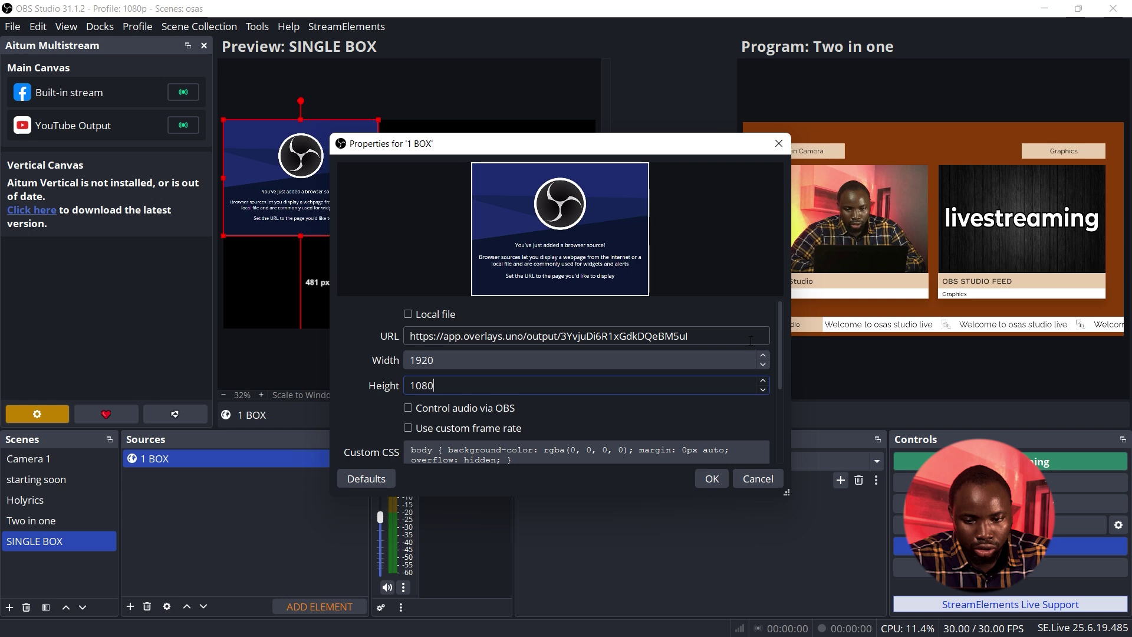
left_click_drag(781, 342, 781, 370)
left_click_drag(512, 380, 411, 370)
key("BackSpace")
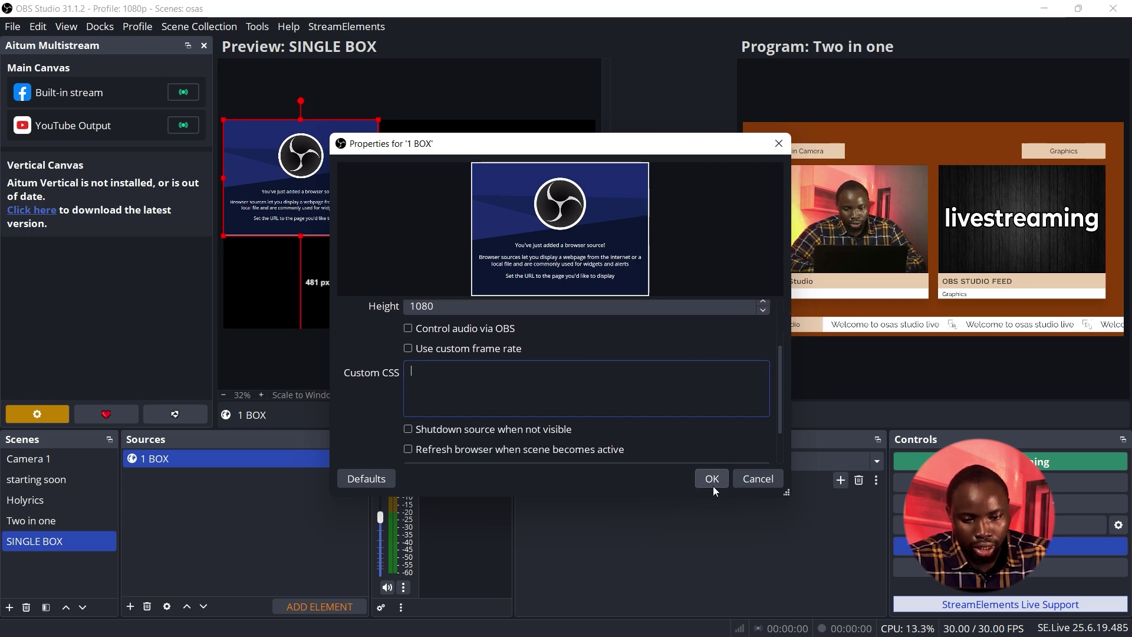
left_click(713, 486)
left_click(214, 540)
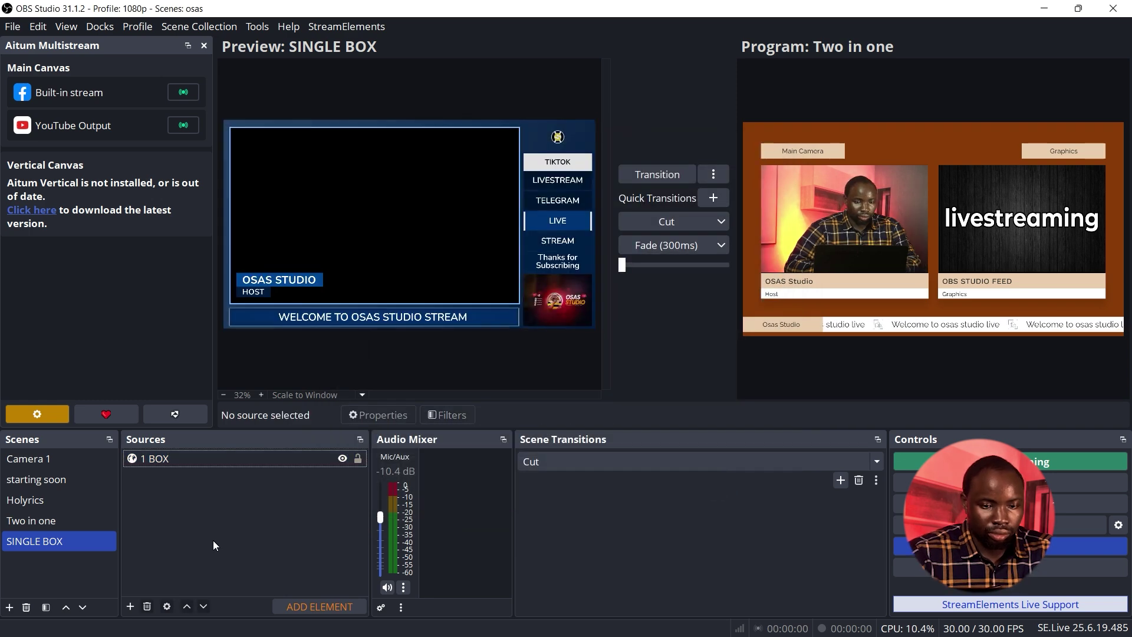
Step: Add the existing cam 1 video capture device, enlarged and snapped to the top-left corner
left_click(130, 607)
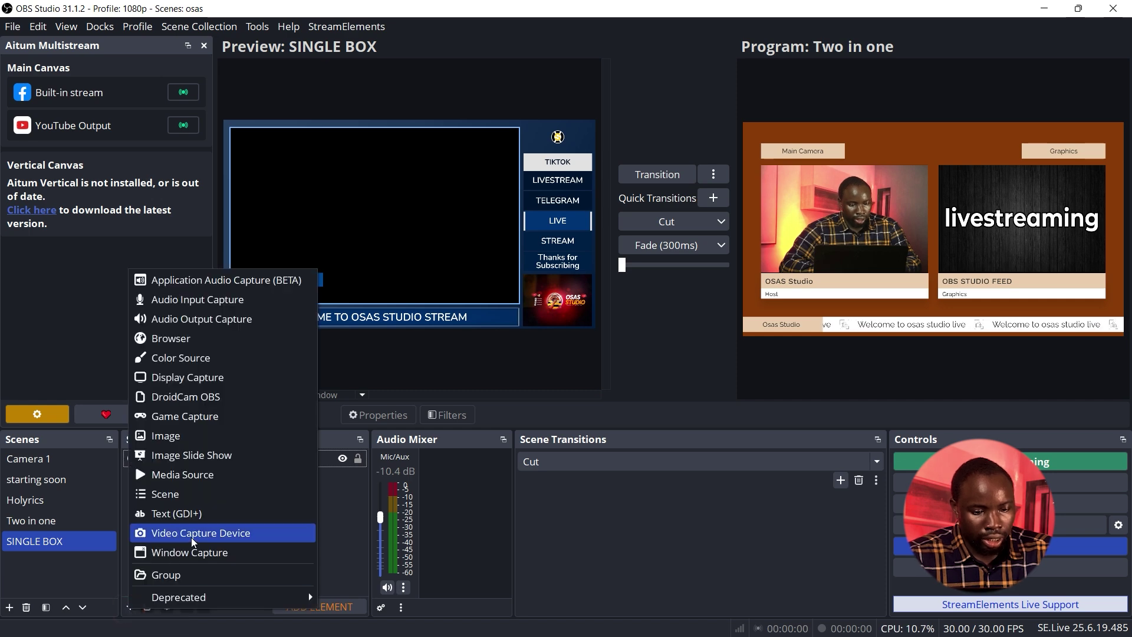
left_click(192, 533)
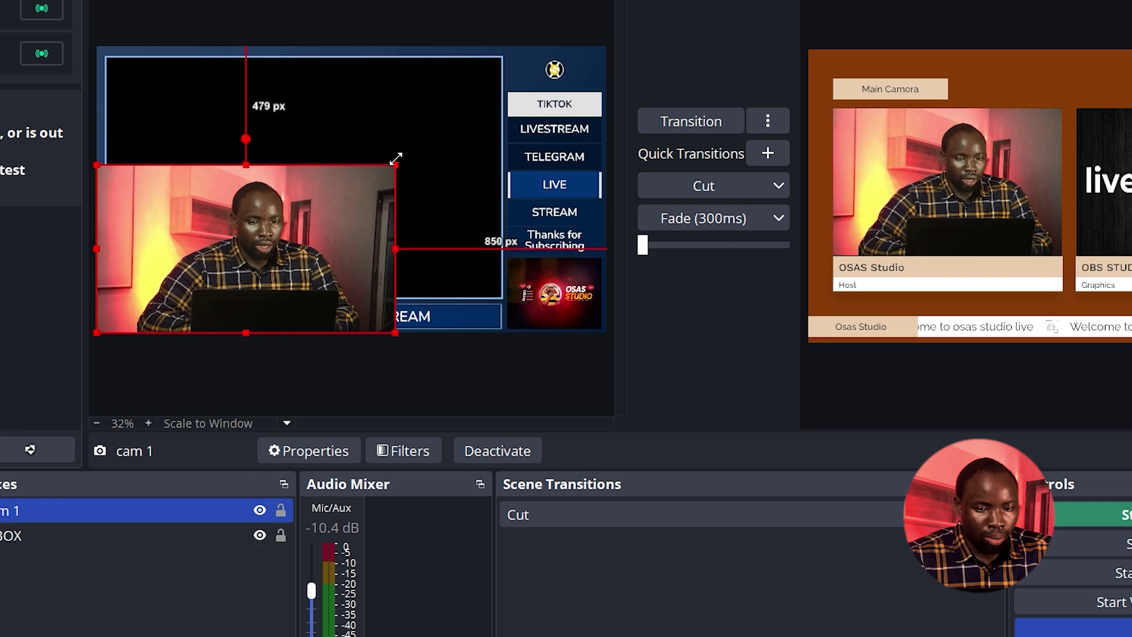
left_click_drag(366, 279, 366, 266)
left_click_drag(290, 246, 286, 159)
mouse_move(425, 235)
left_mouse_down()
mouse_move(470, 285)
mouse_move(519, 288)
mouse_move(430, 217)
mouse_move(430, 229)
left_mouse_up()
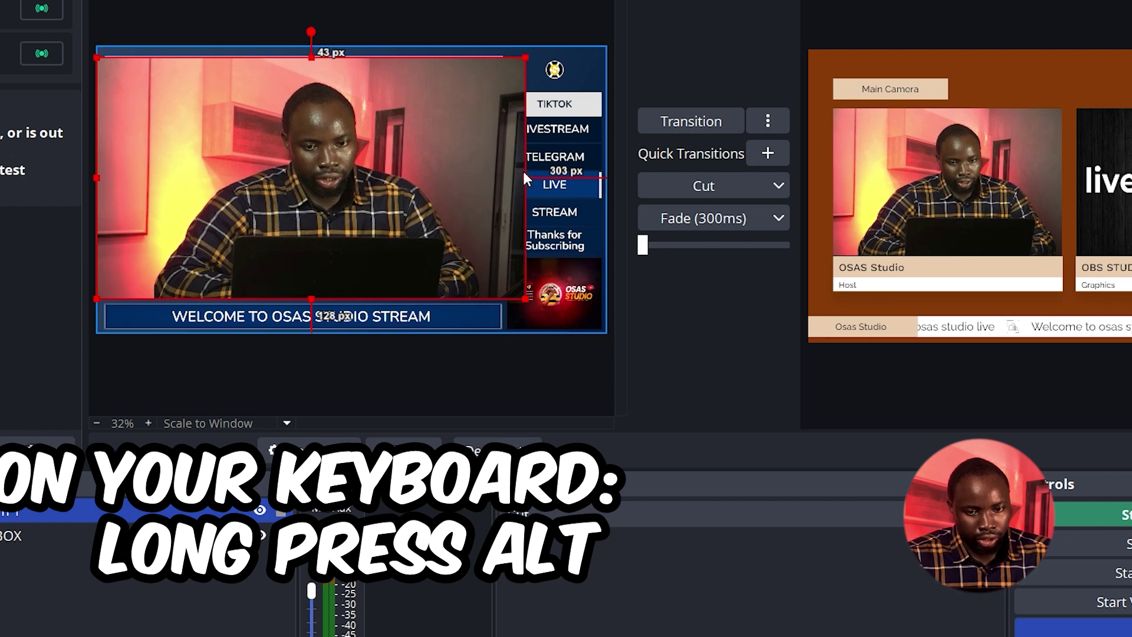
Step: Crop cam 1's sides to fit the main box and layer it beneath 1 BOX
left_click_drag(525, 179, 501, 186)
mouse_move(97, 177)
left_mouse_down()
mouse_move(116, 178)
mouse_move(106, 179)
left_mouse_up()
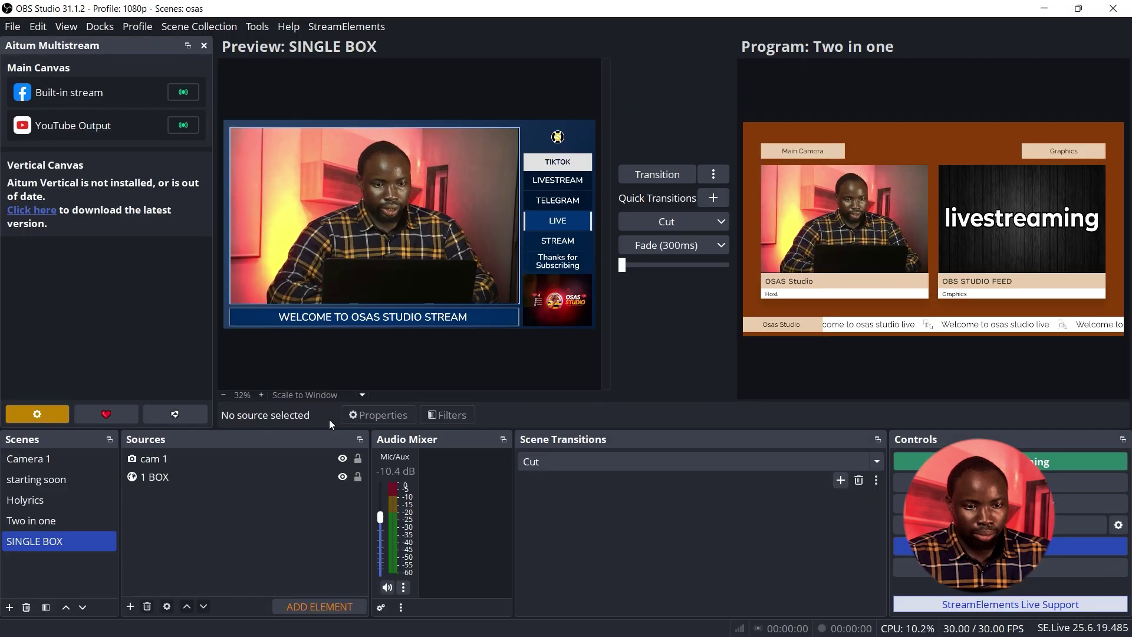
left_click_drag(167, 458, 166, 494)
left_click(385, 271)
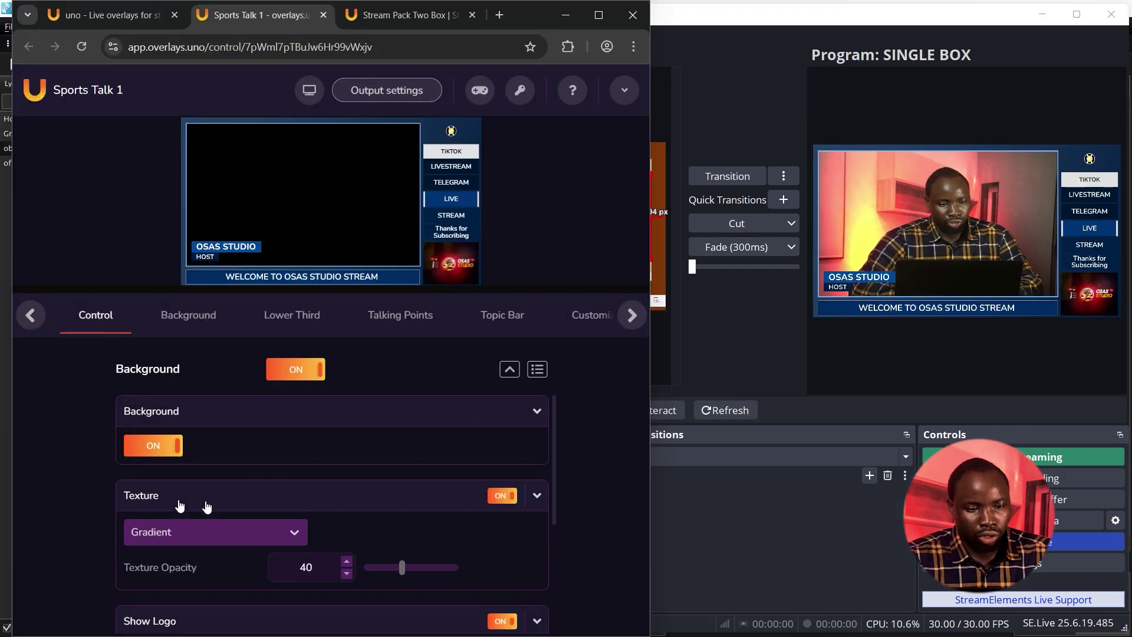
Step: Scroll through the Sports Talk 1 Control tab settings beside OBS
scroll(556, 432, "down", 3)
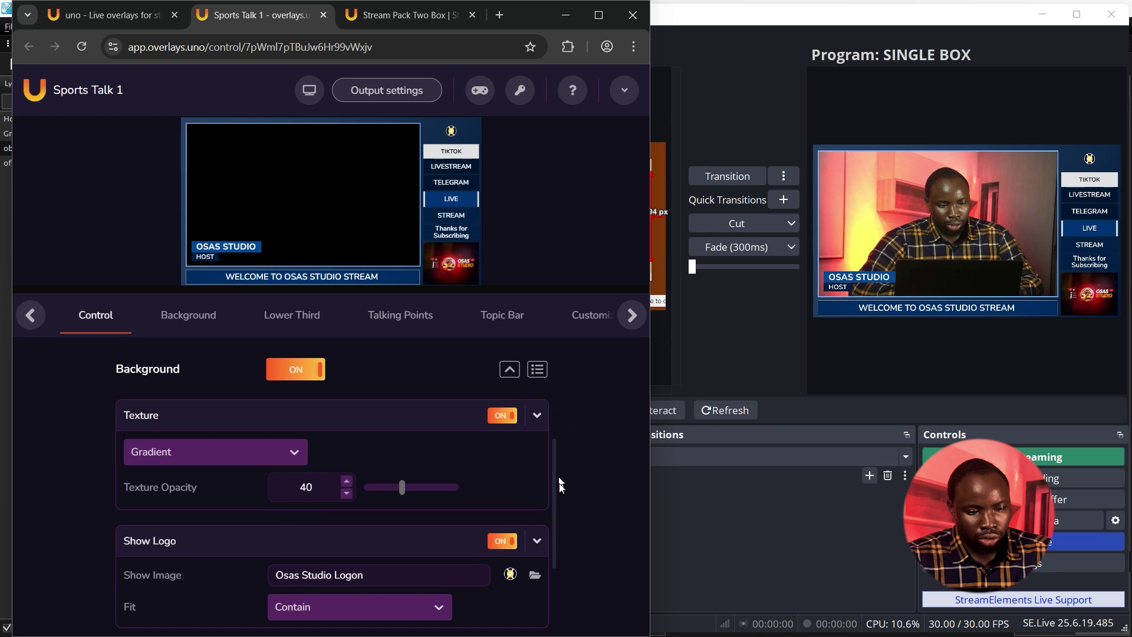